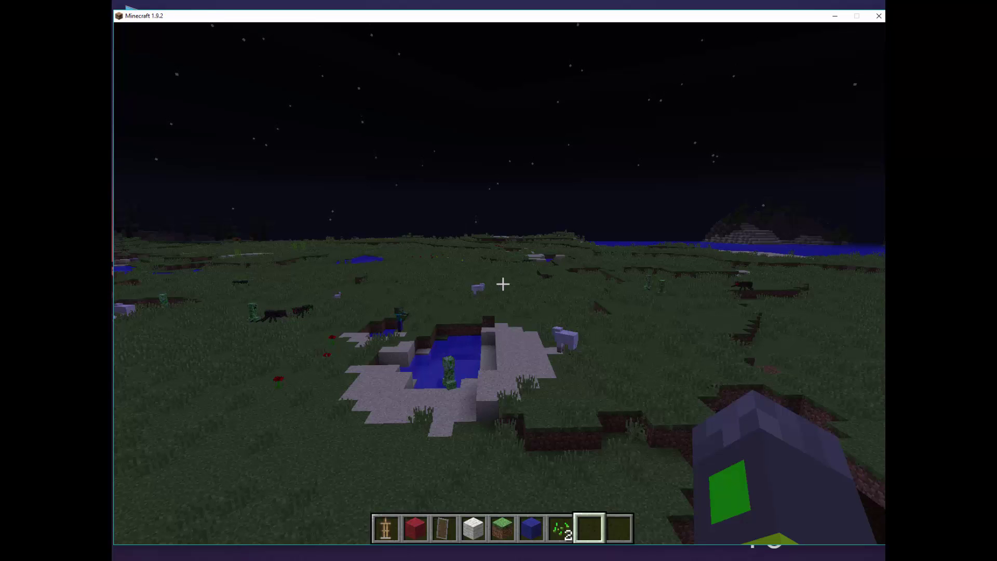
- Send the message "hey" in the in-game chat
{"action": "type", "text": "t"}
{"action": "type", "text": "hey"}
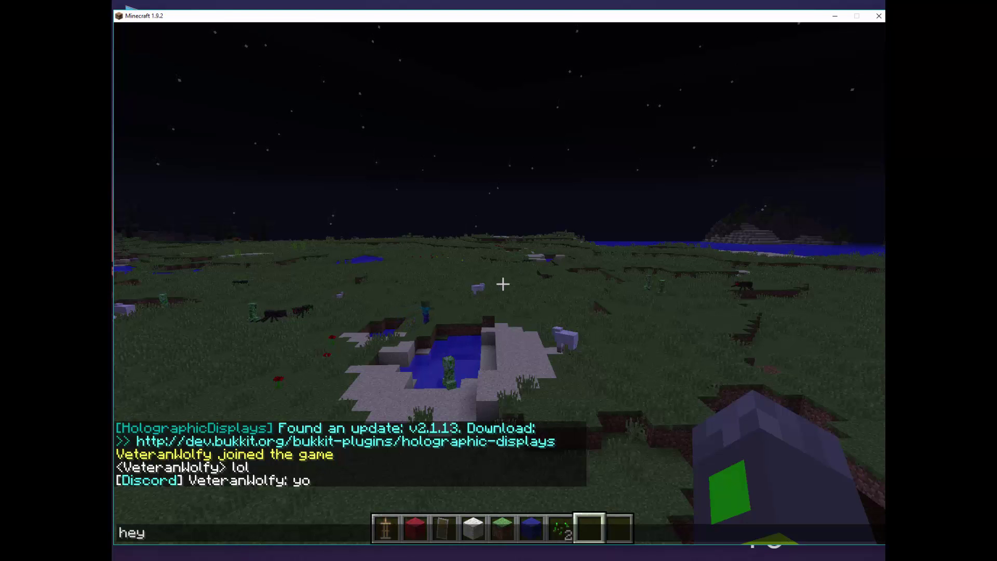
{"action": "key", "text": "Return"}
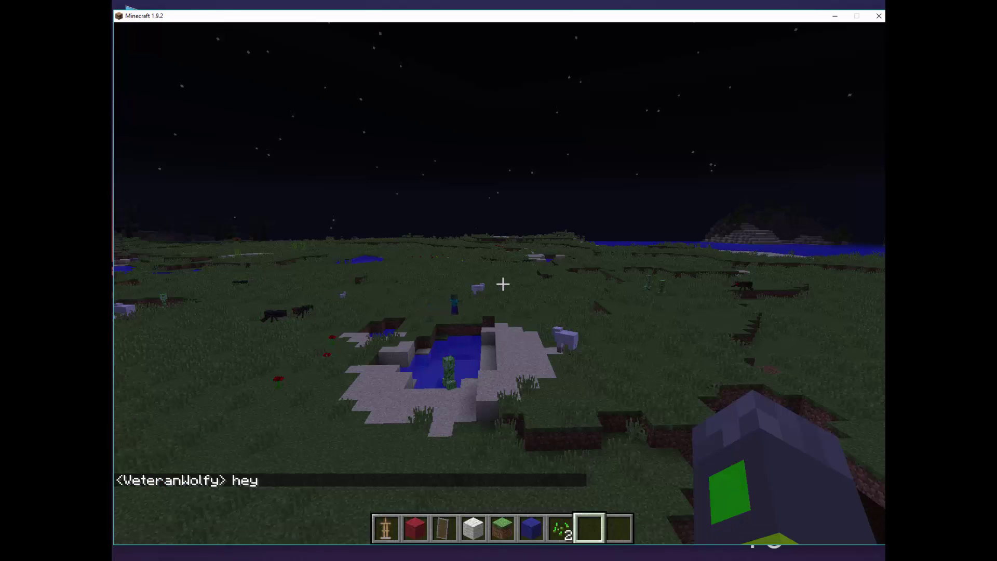
- Switch to Discord in the browser, post "Hello" in the general channel, and return to the Minecraft game
{"action": "key", "text": "Escape"}
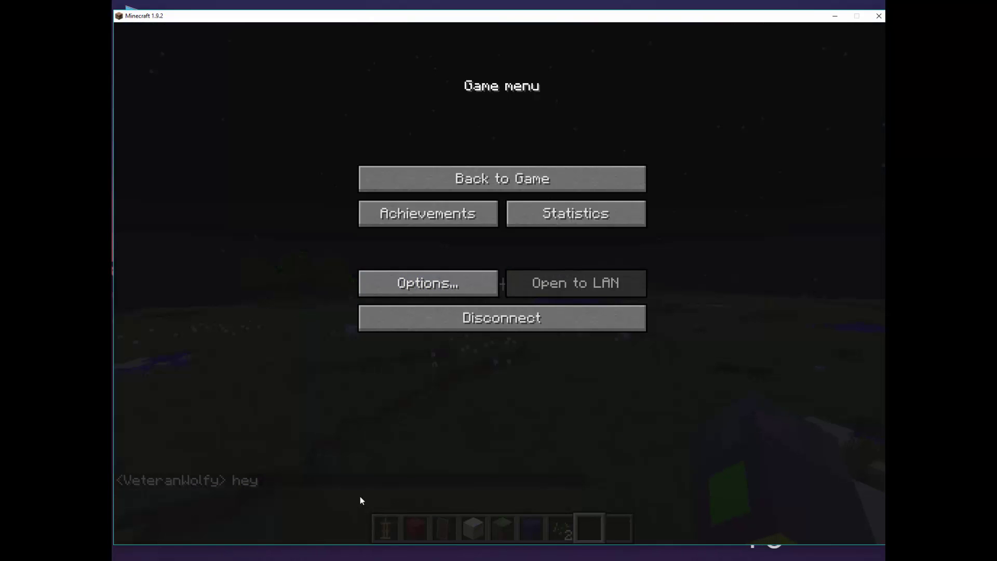
{"action": "left_click", "coordinate": [281, 559]}
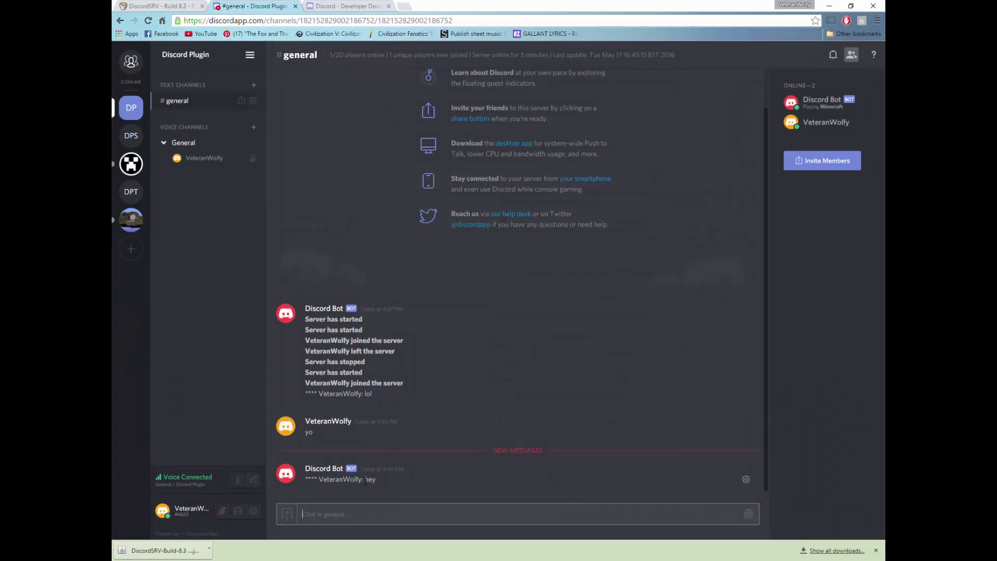
{"action": "left_click_drag", "start_coordinate": [377, 484], "coordinate": [323, 479]}
{"action": "left_click", "coordinate": [323, 479]}
{"action": "type", "text": "Hello"}
{"action": "key", "text": "Return"}
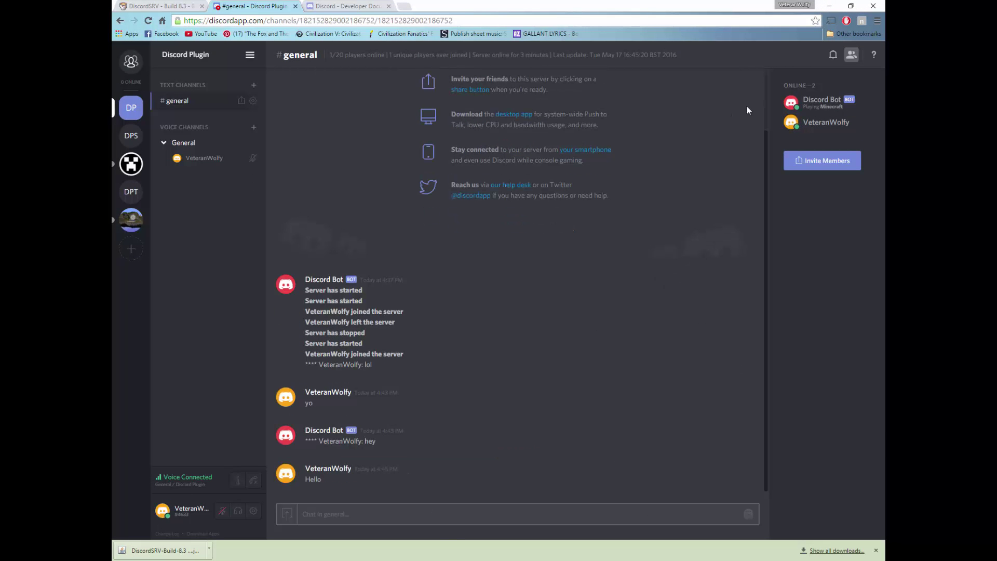
{"action": "key", "text": "alt+Tab"}
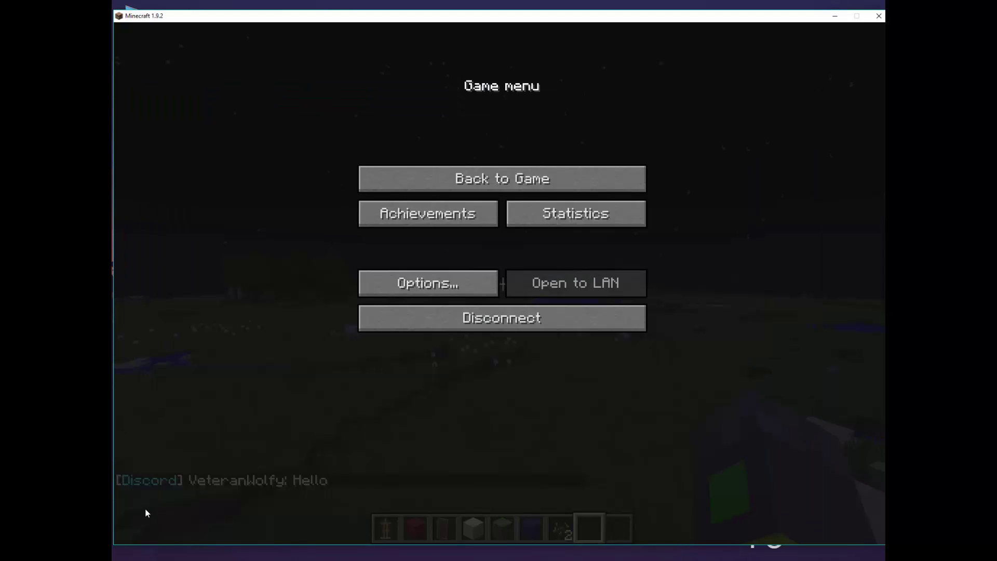
{"action": "left_click", "coordinate": [470, 179]}
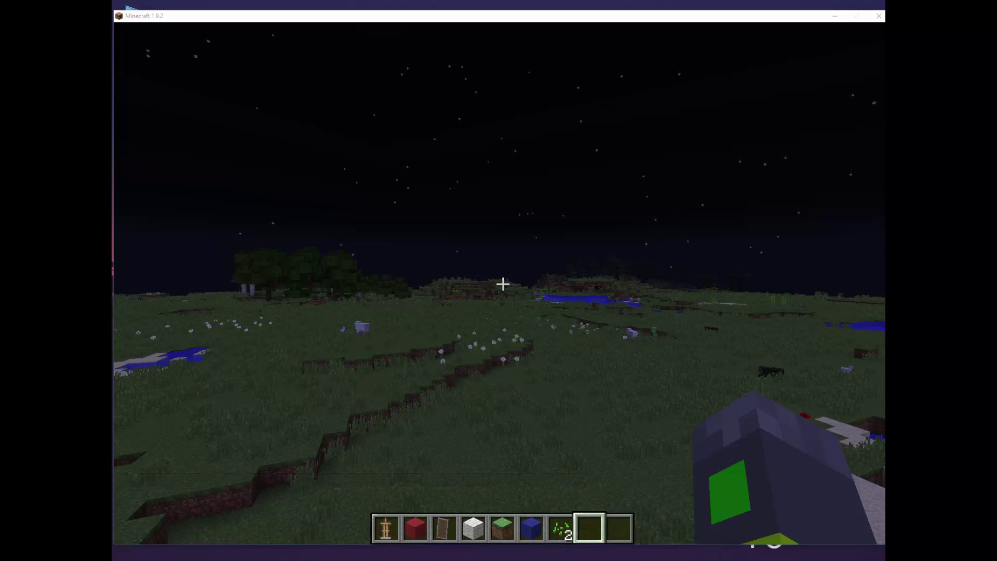
- Switch back to the browser and open the DiscordSRV plugin's overview page on BukkitDev
{"action": "key", "text": "alt+Tab"}
{"action": "left_click", "coordinate": [350, 275]}
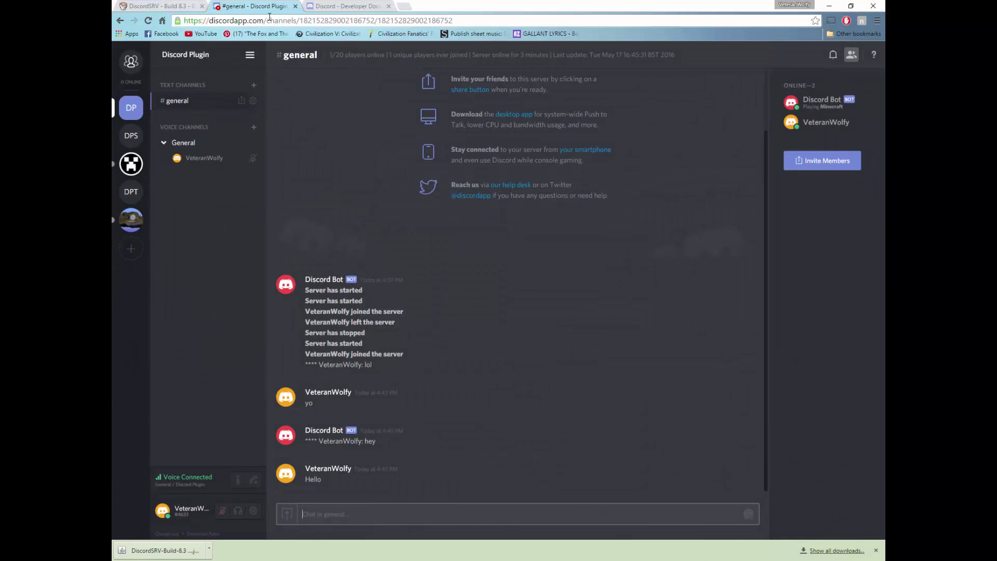
{"action": "left_click", "coordinate": [159, 6]}
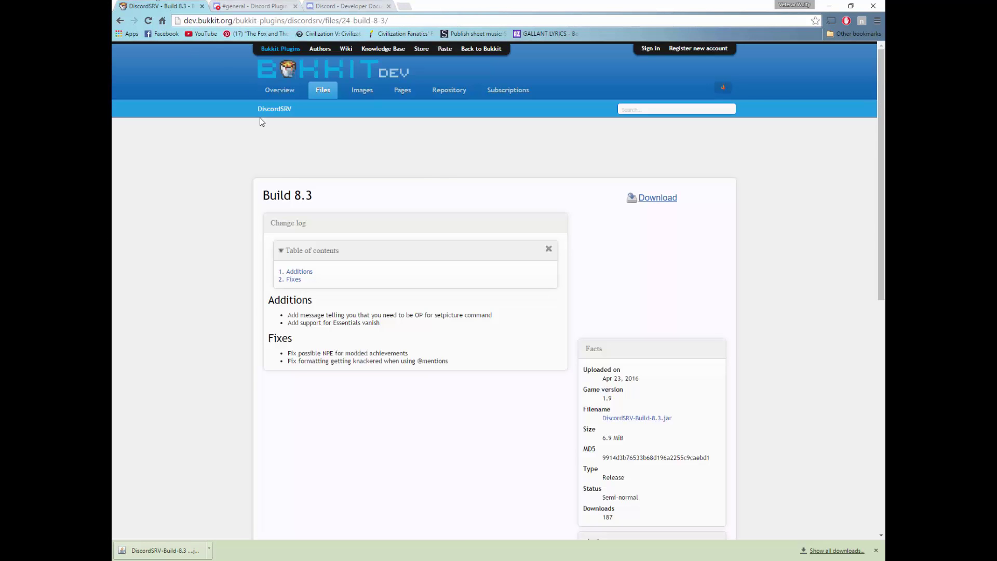
{"action": "left_click", "coordinate": [277, 92]}
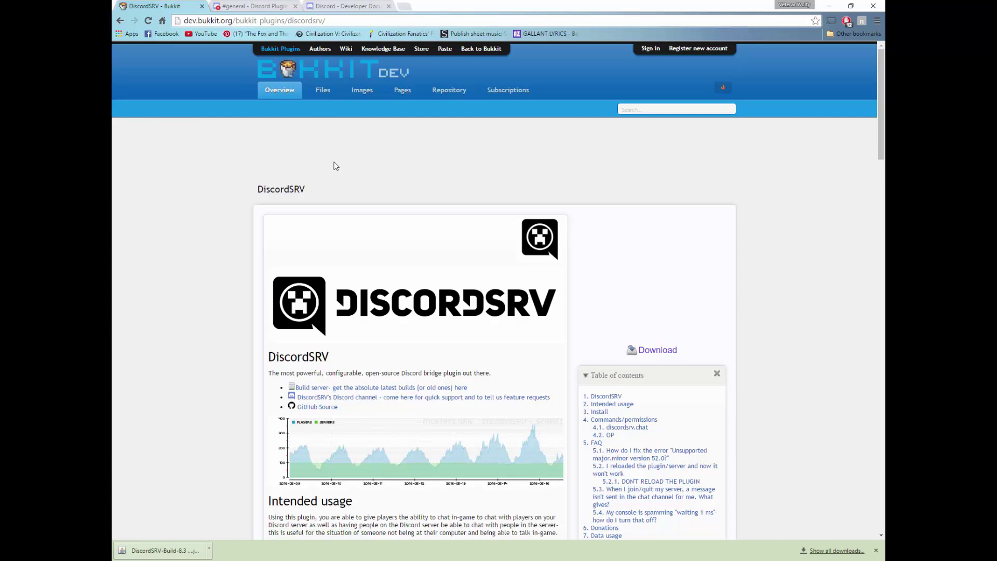
- Open Discord's My Applications developer page in a new tab from the link in the plugin's Install instructions
{"action": "scroll", "coordinate": [334, 169], "scroll_direction": "down", "scroll_amount": 5}
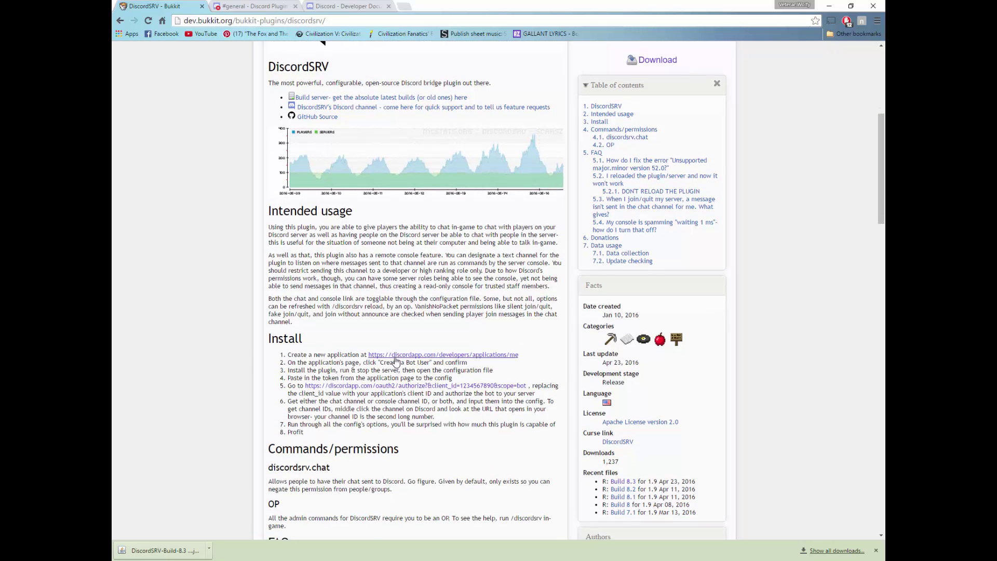
{"action": "middle_click", "coordinate": [394, 357]}
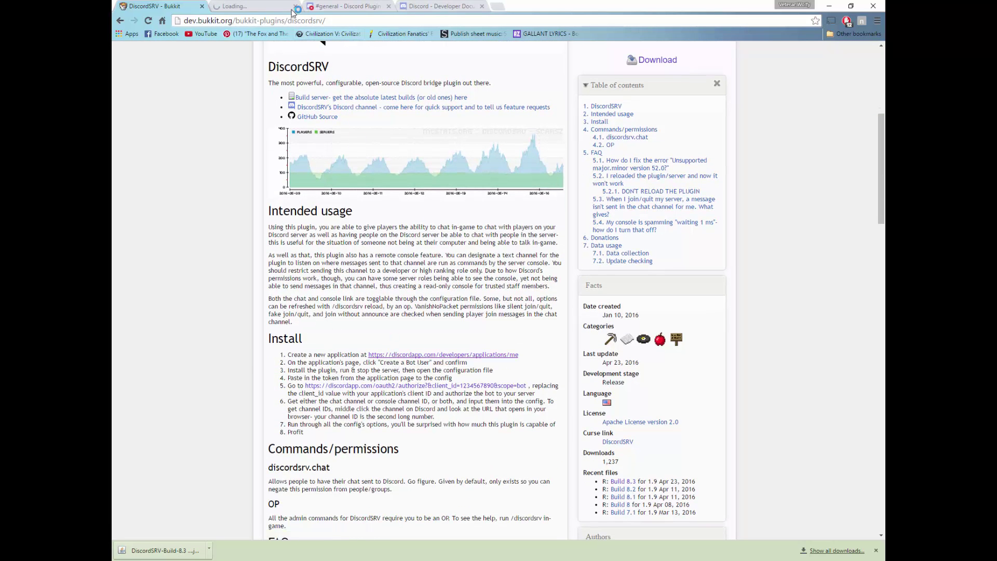
{"action": "left_click", "coordinate": [271, 6]}
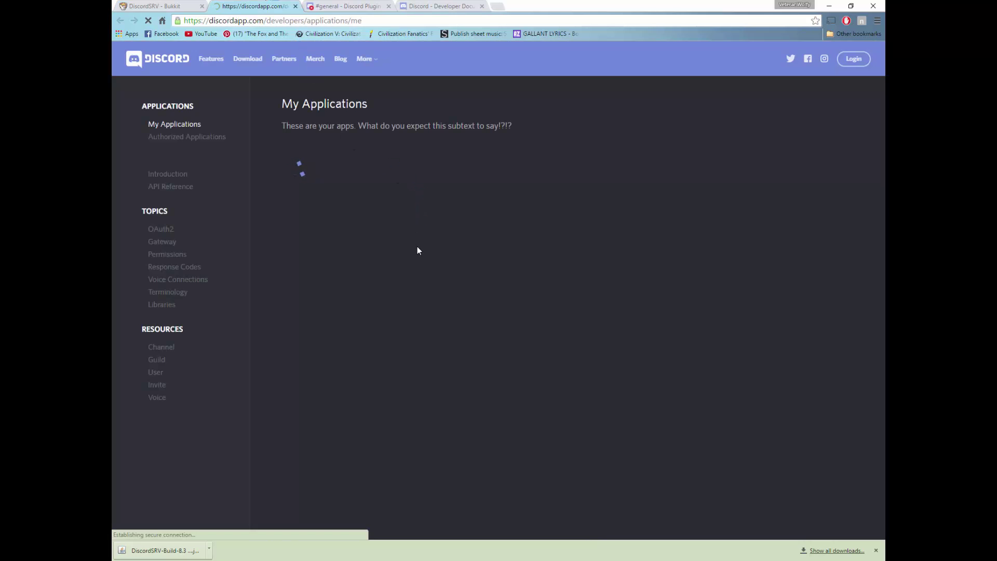
- Create a new Discord application named "Discord Showcase" with the description "gfffdsfd"
{"action": "left_click", "coordinate": [327, 286]}
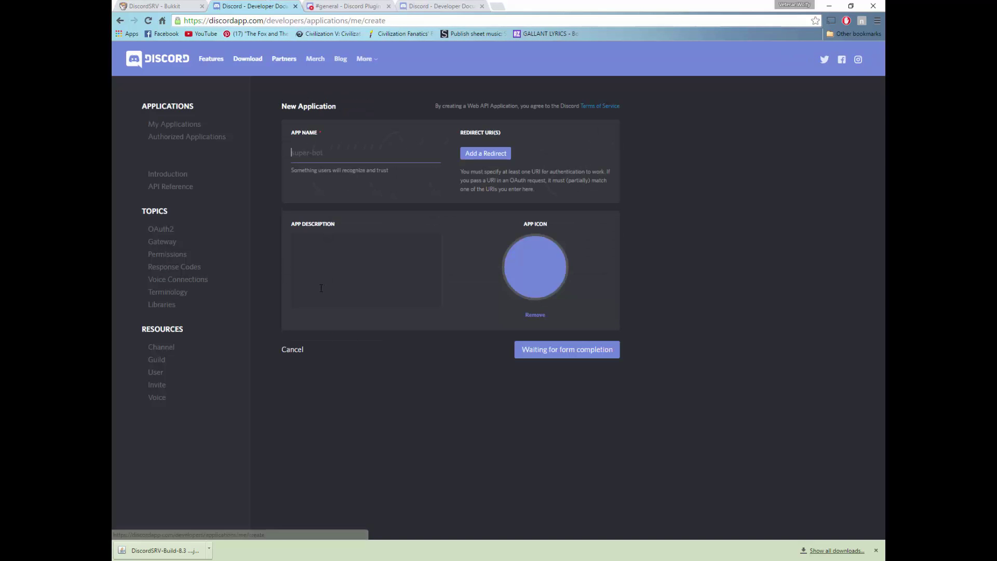
{"action": "left_click", "coordinate": [340, 160]}
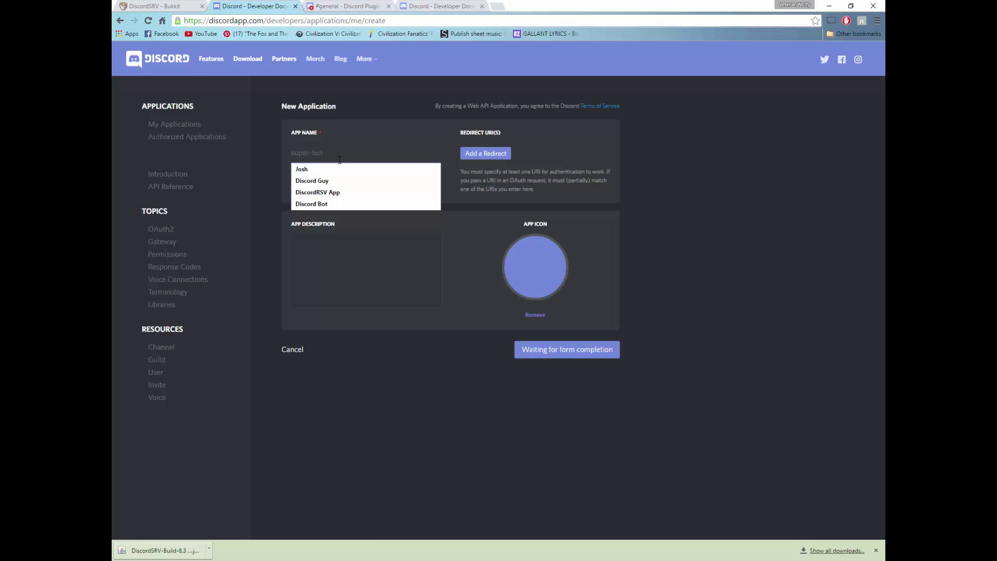
{"action": "type", "text": "Dis"}
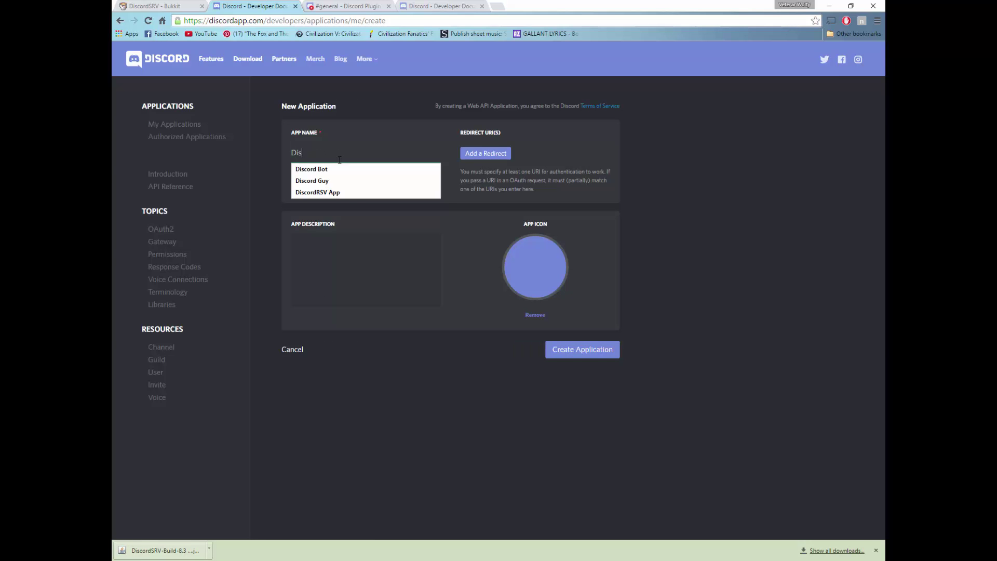
{"action": "type", "text": "cord Showcase"}
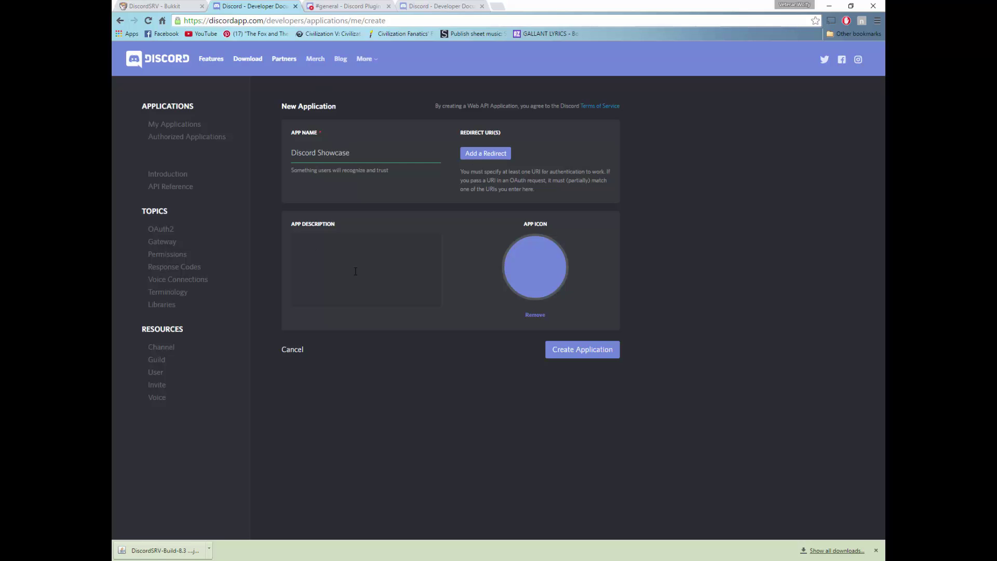
{"action": "left_click", "coordinate": [356, 271]}
{"action": "type", "text": "gfffdsfd"}
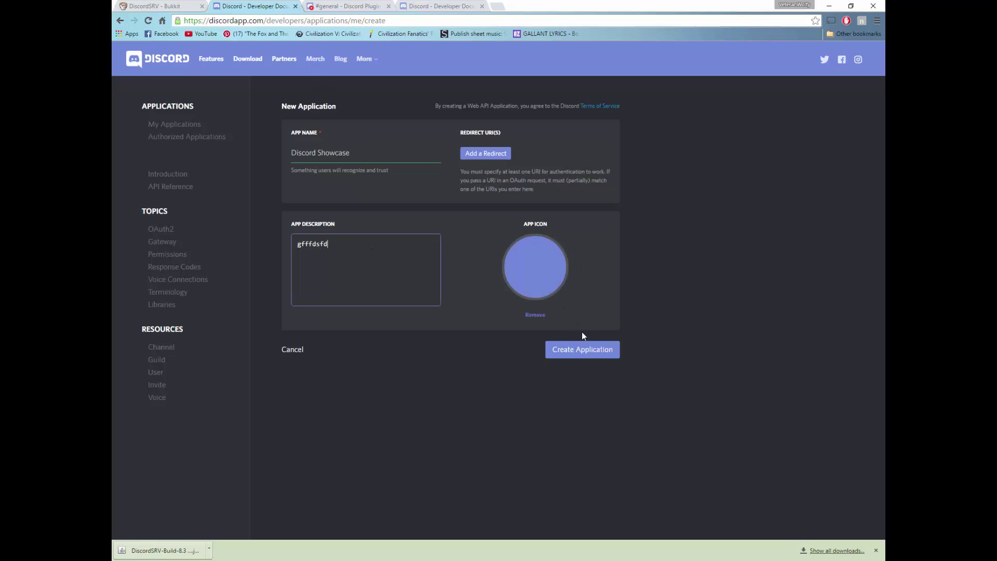
{"action": "left_click", "coordinate": [583, 351]}
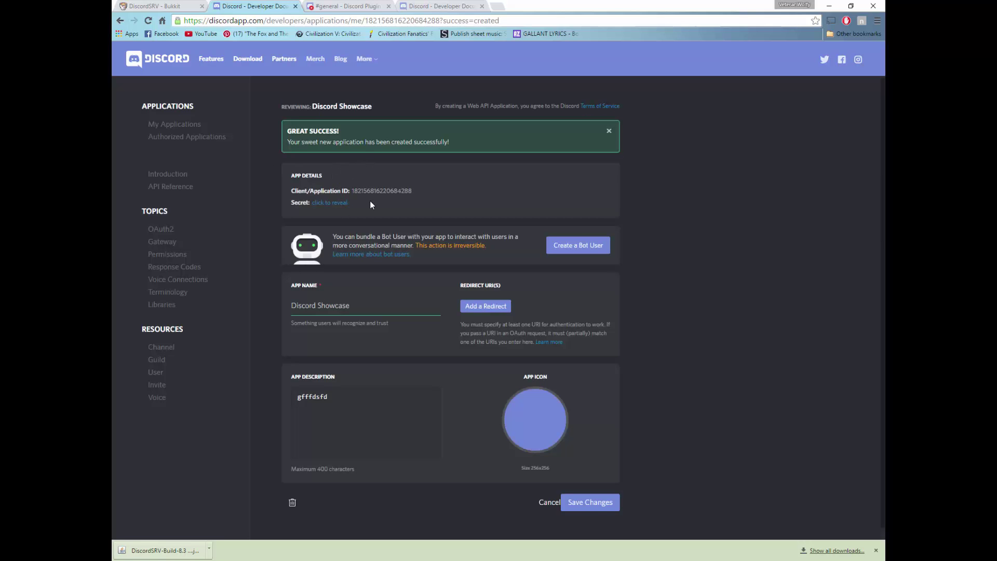
- Add a bot user to the Discord Showcase application and point out its bot ID and client ID
{"action": "left_click", "coordinate": [566, 251]}
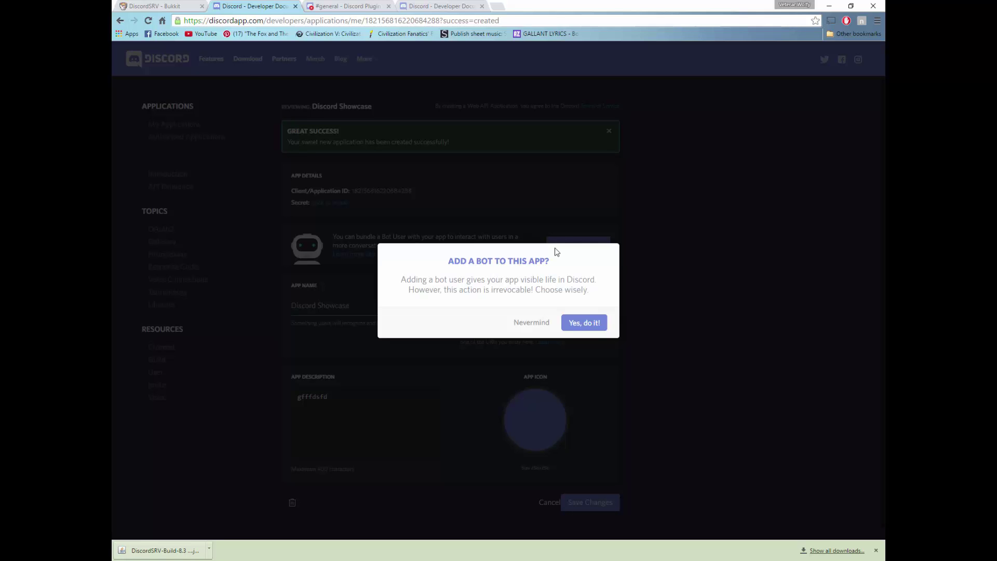
{"action": "left_click", "coordinate": [582, 323]}
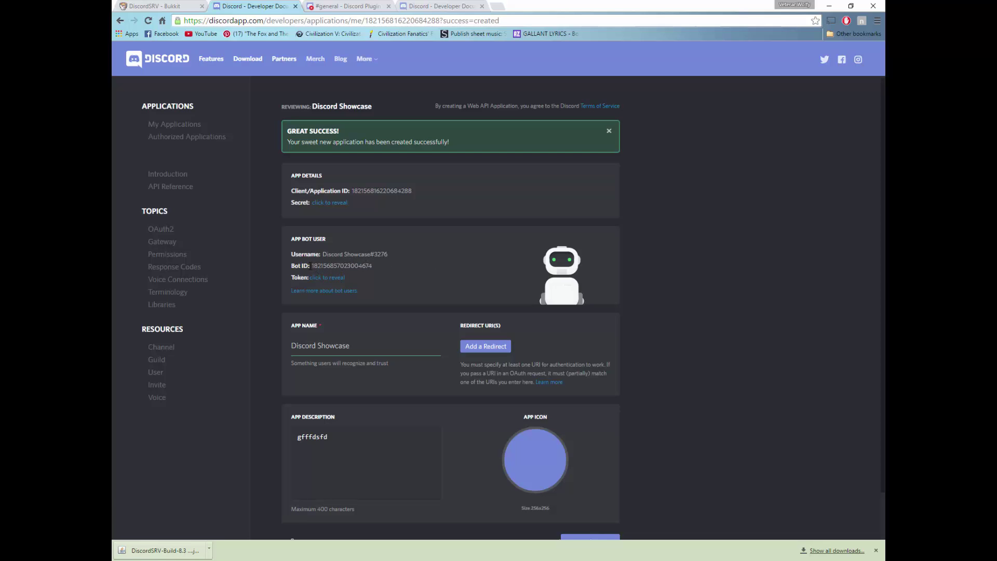
{"action": "left_click_drag", "start_coordinate": [312, 266], "coordinate": [389, 267]}
{"action": "left_click", "coordinate": [388, 272]}
{"action": "left_click_drag", "start_coordinate": [352, 191], "coordinate": [412, 191]}
{"action": "left_click", "coordinate": [363, 191]}
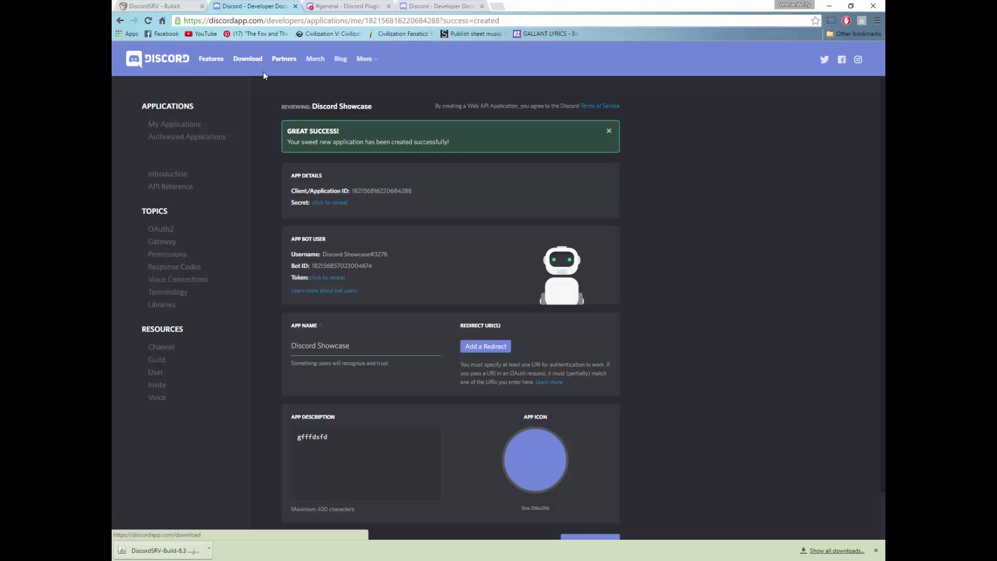
- Create a new Discord server named "DiscordSRV Plugin Test 2" in the London region
{"action": "left_click", "coordinate": [342, 7]}
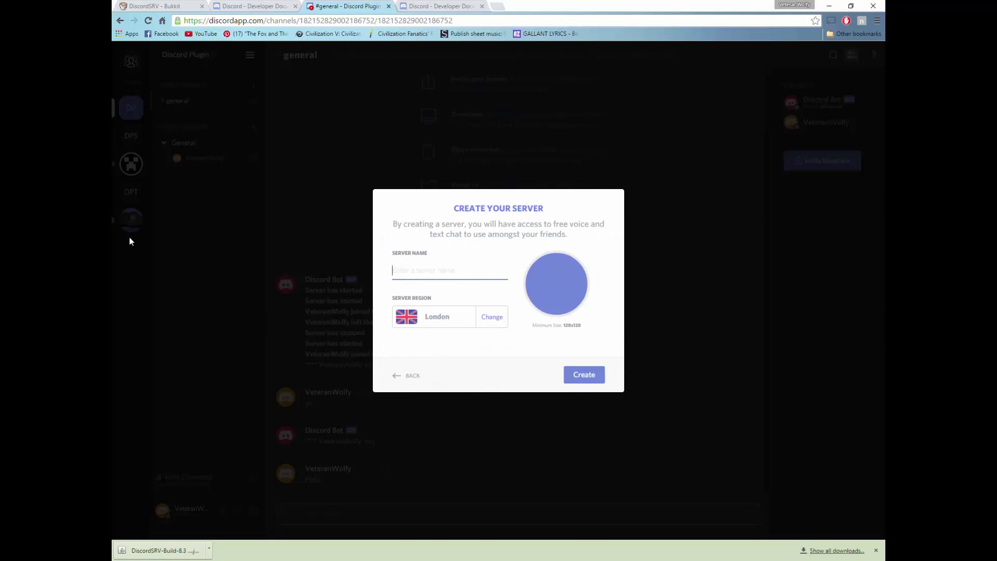
{"action": "left_click", "coordinate": [421, 269]}
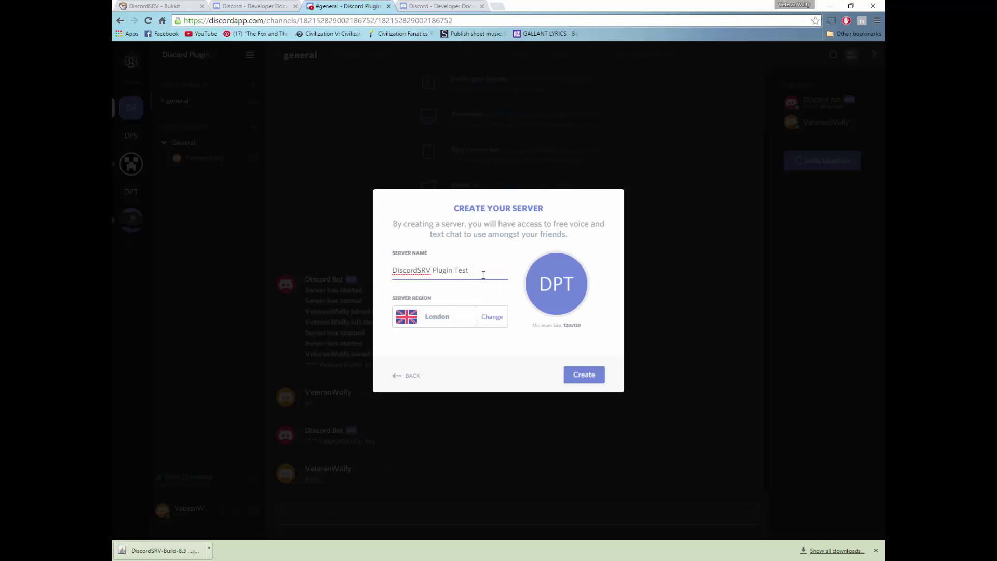
{"action": "type", "text": "2"}
{"action": "left_click", "coordinate": [589, 375]}
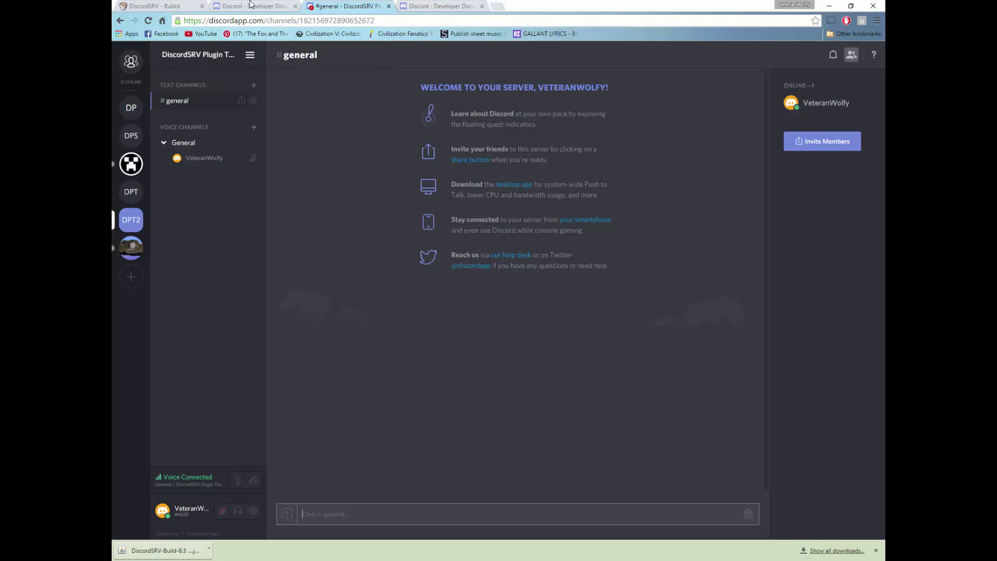
- Copy the bot authorization link from the plugin's Install instructions into a new tab's address and select its placeholder client ID
{"action": "left_click", "coordinate": [156, 6]}
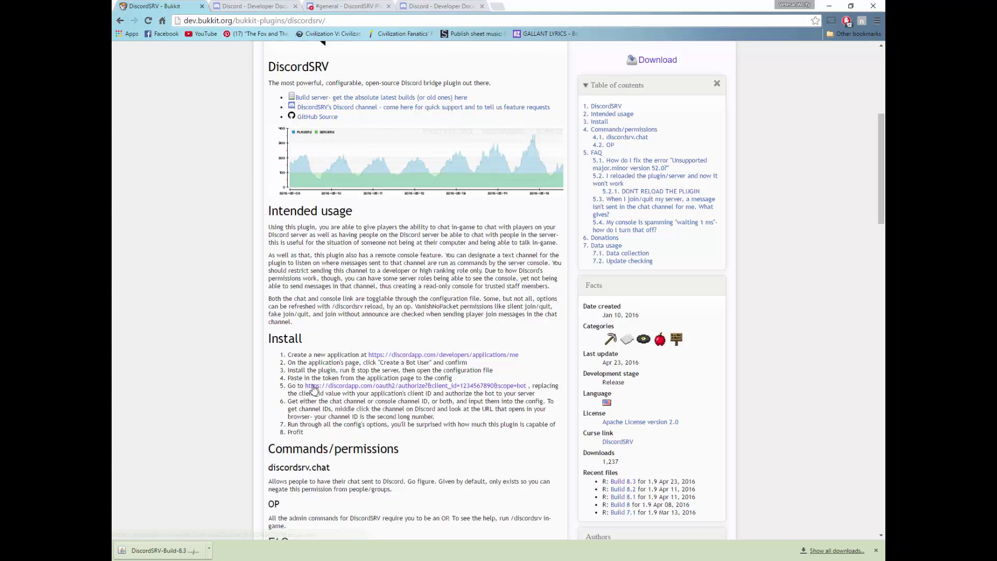
{"action": "left_click_drag", "start_coordinate": [305, 387], "coordinate": [526, 390]}
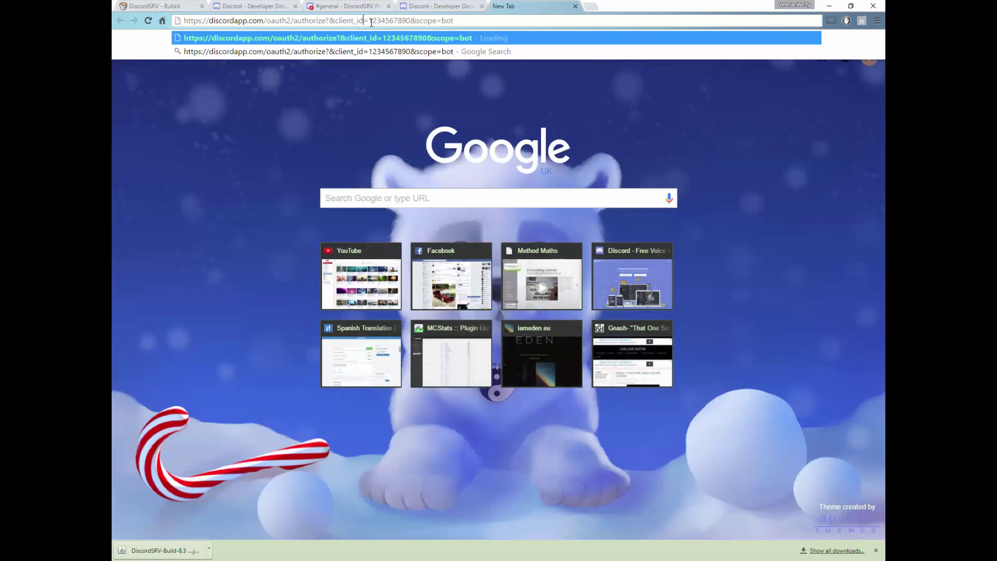
{"action": "left_click_drag", "start_coordinate": [371, 21], "coordinate": [410, 20]}
- Copy the client ID of the Discord Showcase application from its details page
{"action": "left_click", "coordinate": [430, 6]}
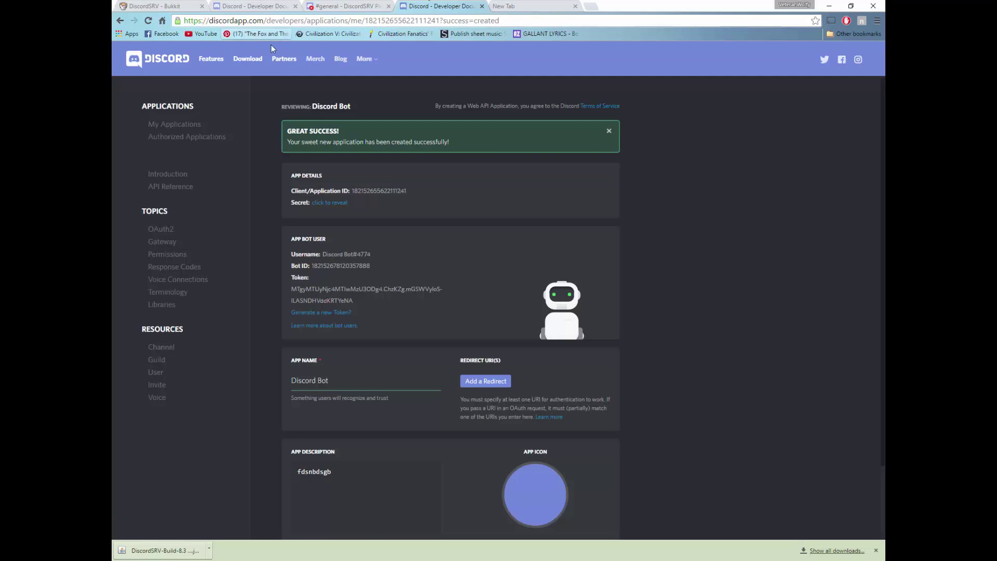
{"action": "left_click", "coordinate": [257, 6]}
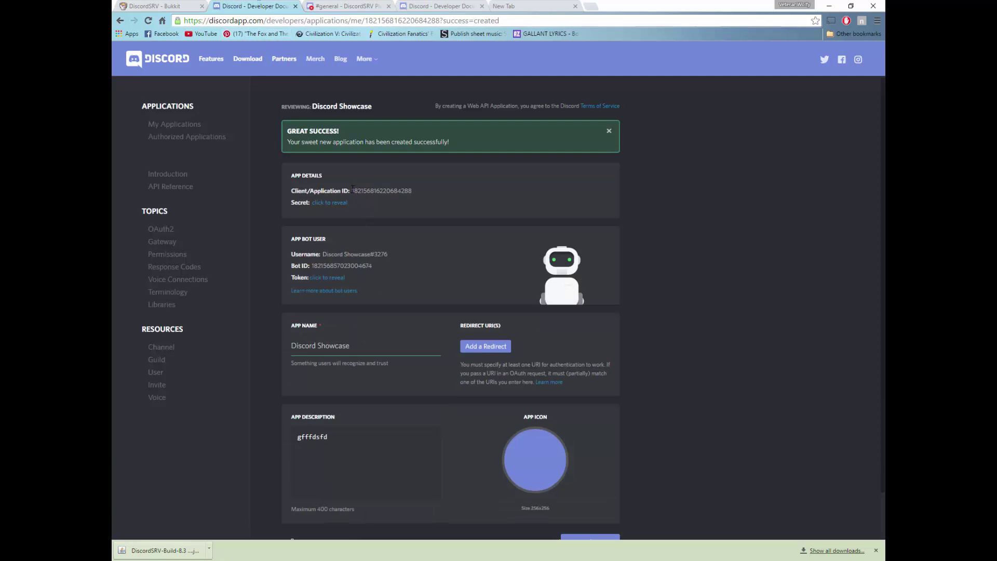
{"action": "left_click_drag", "start_coordinate": [352, 188], "coordinate": [421, 191]}
{"action": "key", "text": "ctrl+c"}
- Close the old Discord Bot application page, replace the authorization link's placeholder with the copied client ID, and load the link
{"action": "left_click", "coordinate": [481, 6]}
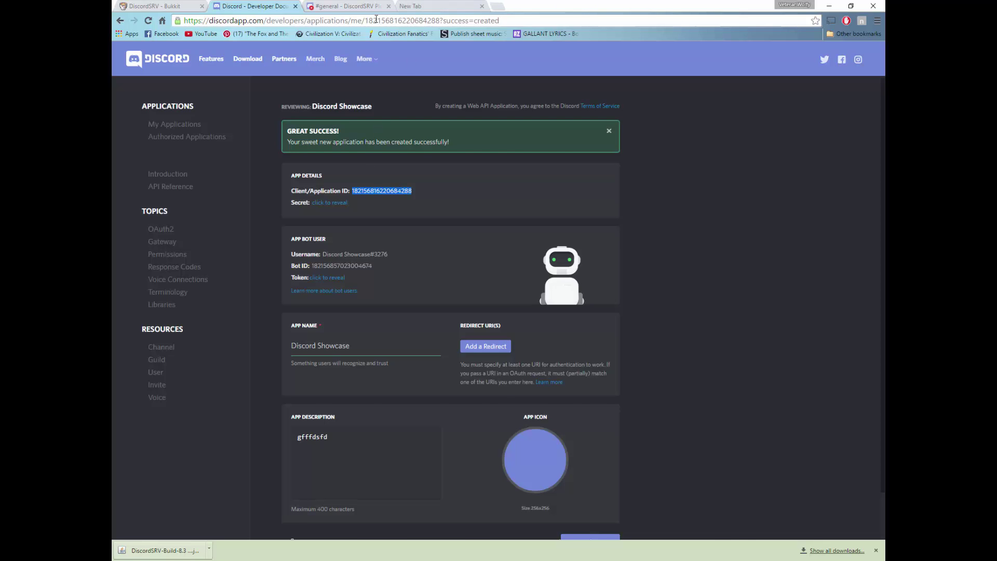
{"action": "left_click", "coordinate": [430, 7]}
{"action": "left_click", "coordinate": [275, 6]}
{"action": "left_click", "coordinate": [432, 6]}
{"action": "key", "text": "ctrl+v"}
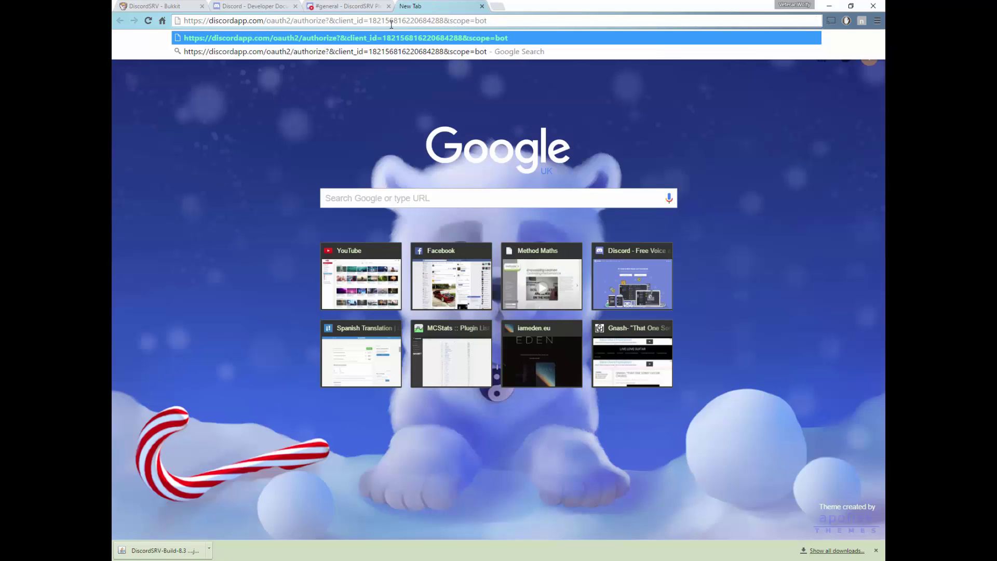
{"action": "left_click", "coordinate": [409, 41]}
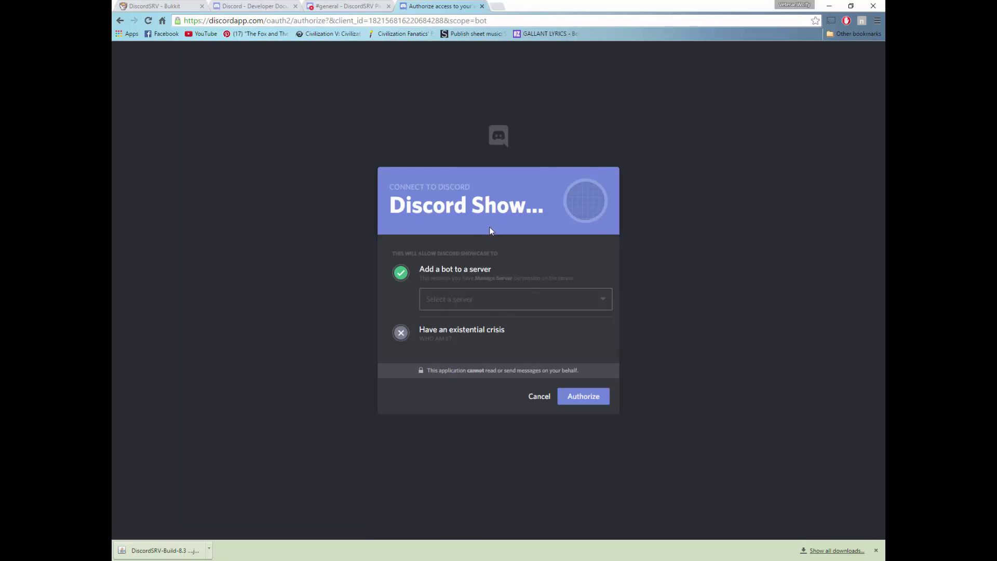
- Authorize the Discord Showcase bot to join the "DiscordSRV Plugin Test 2" server
{"action": "left_click", "coordinate": [483, 300]}
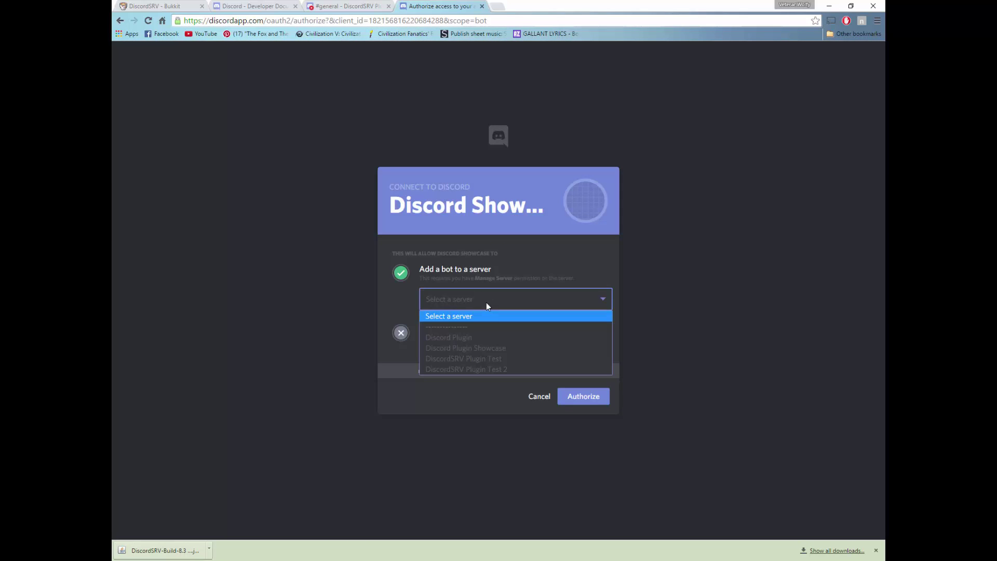
{"action": "left_click", "coordinate": [507, 370]}
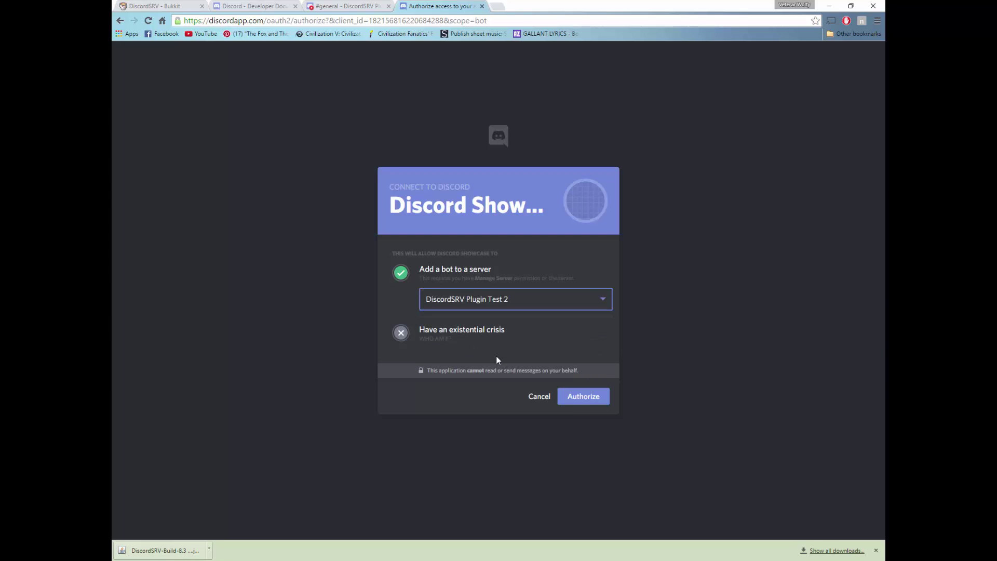
{"action": "left_click", "coordinate": [579, 405]}
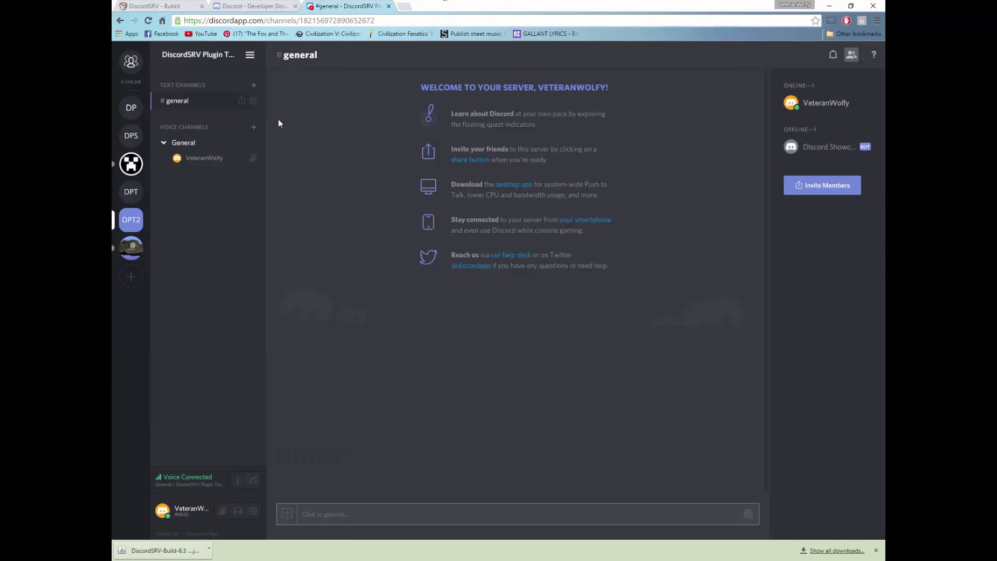
- Create a server role named "Bot Announcer" in DiscordSRV Plugin Test 2 and give it the light blue role color
{"action": "left_click", "coordinate": [250, 55]}
{"action": "left_click", "coordinate": [191, 127]}
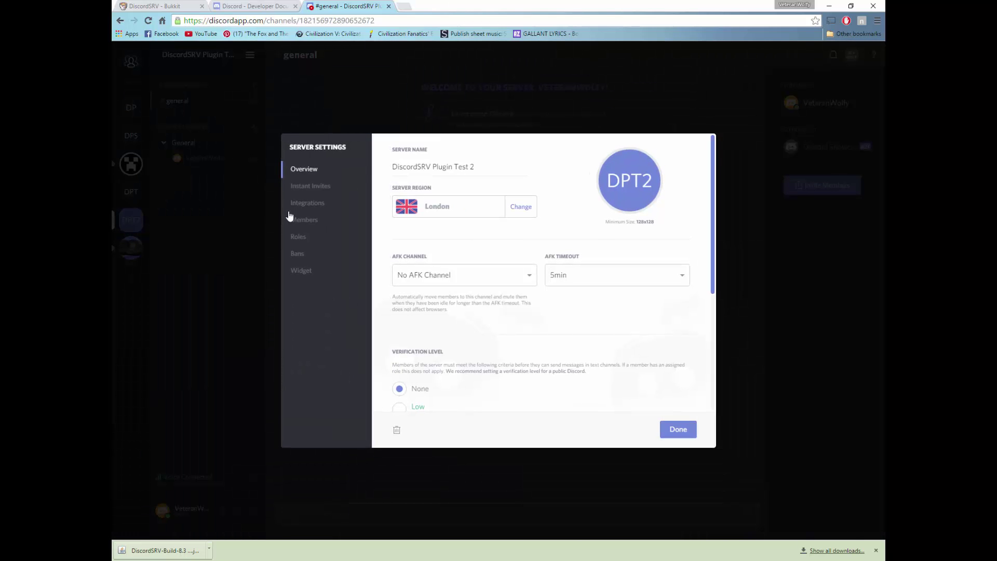
{"action": "left_click", "coordinate": [298, 237]}
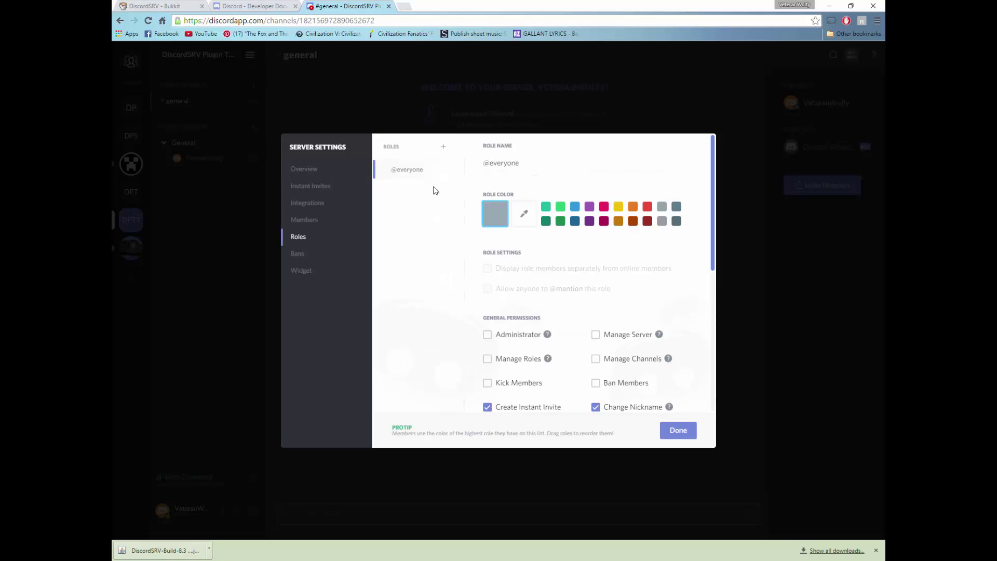
{"action": "left_click", "coordinate": [443, 147]}
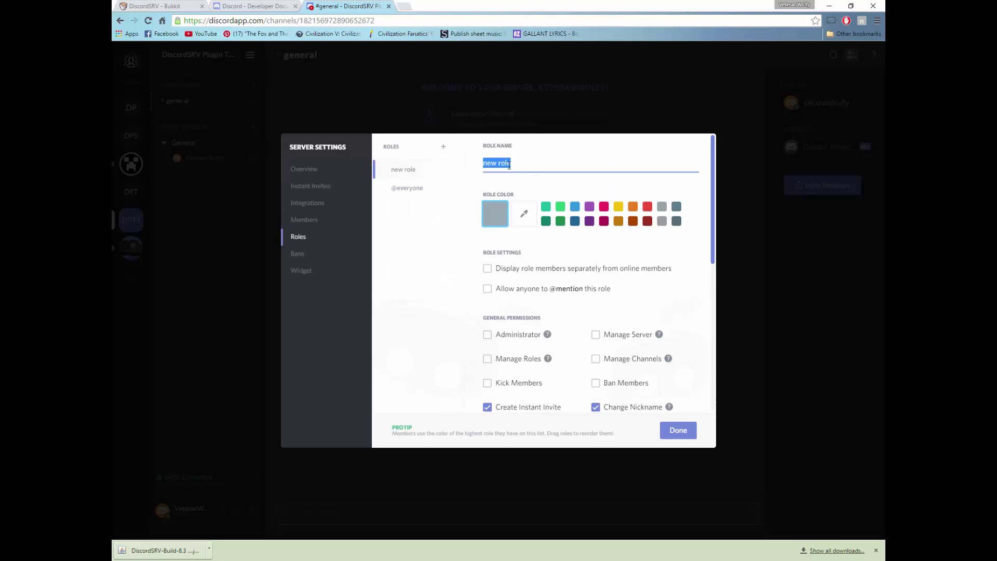
{"action": "type", "text": "Bot Announcer"}
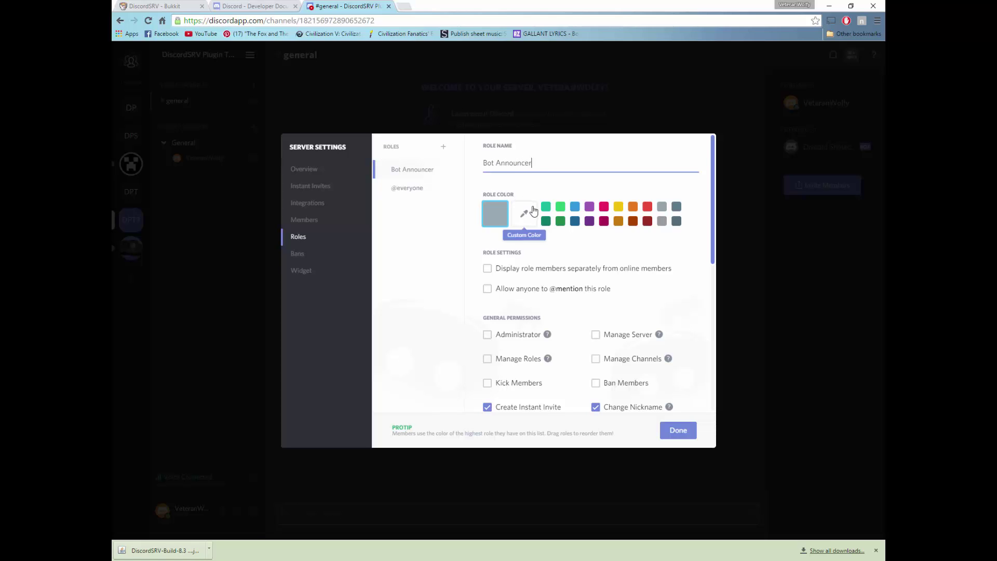
{"action": "left_click", "coordinate": [575, 208]}
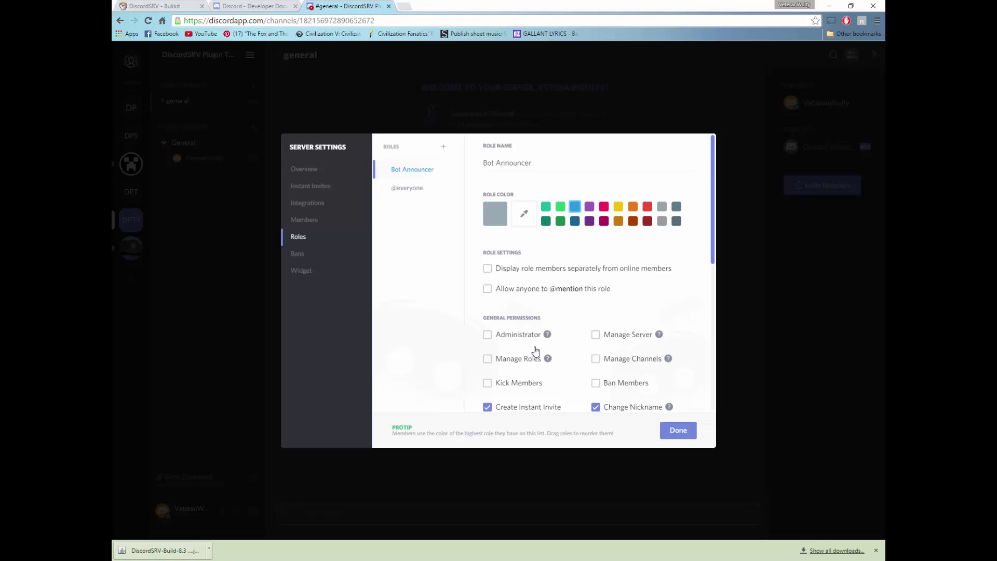
- Grant the Bot Announcer role the Manage Server and Manage Channels permissions and finish the server settings
{"action": "left_click", "coordinate": [597, 336]}
{"action": "left_click", "coordinate": [596, 359]}
{"action": "left_click", "coordinate": [673, 431]}
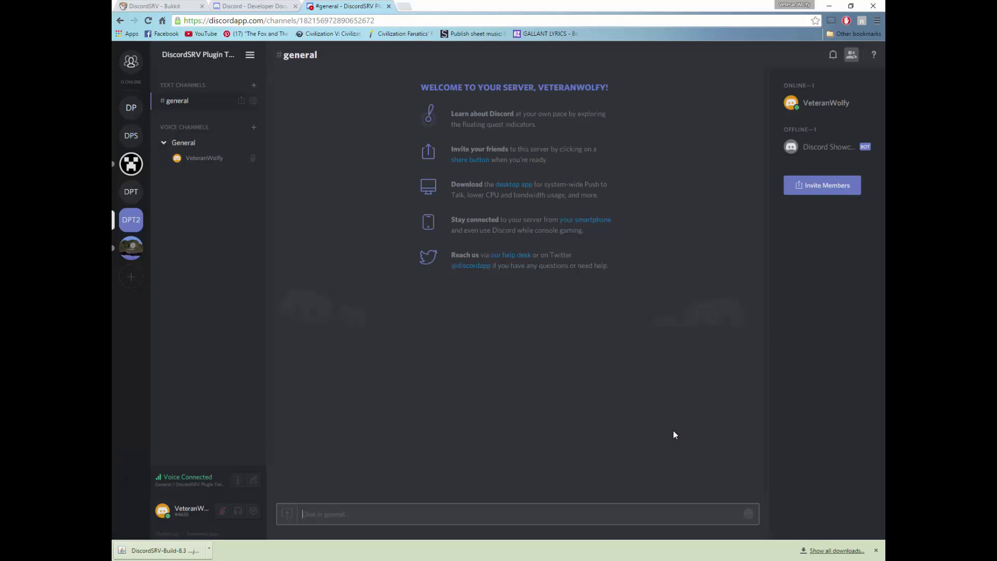
- Assign the Bot Announcer role to the Discord Showcase bot in the server's member settings
{"action": "left_click", "coordinate": [249, 55]}
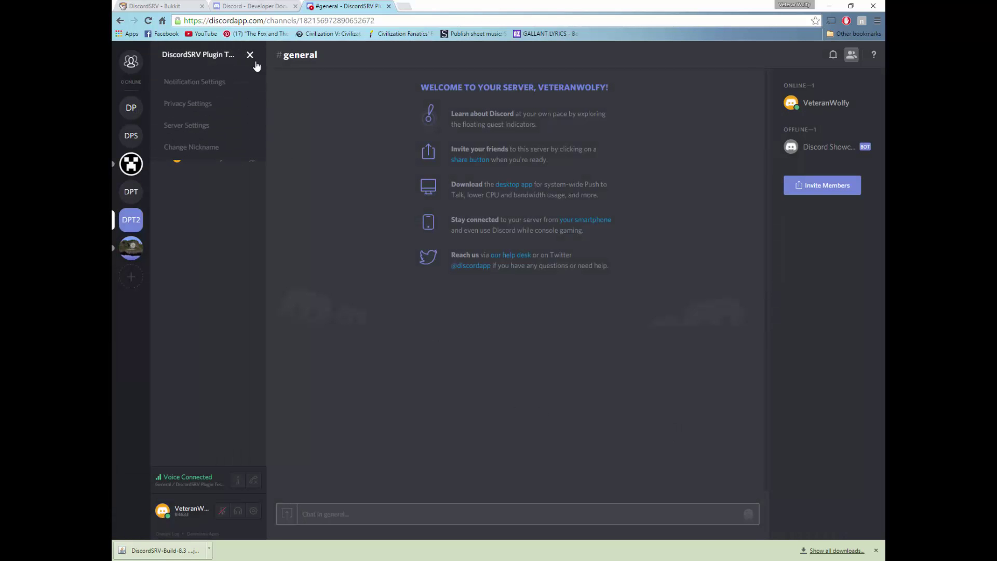
{"action": "left_click", "coordinate": [185, 126]}
{"action": "left_click", "coordinate": [313, 221]}
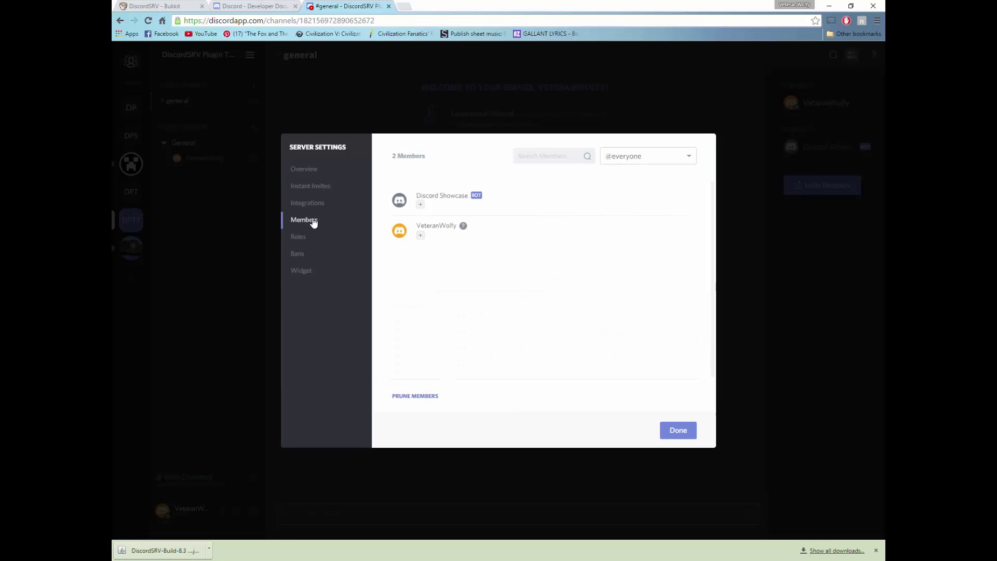
{"action": "left_click", "coordinate": [420, 205]}
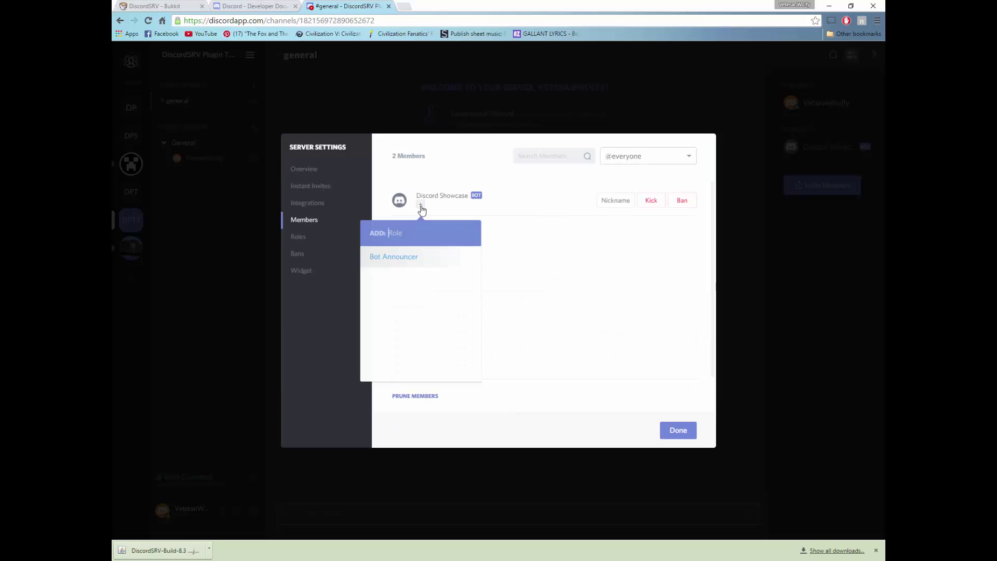
{"action": "left_click", "coordinate": [409, 251]}
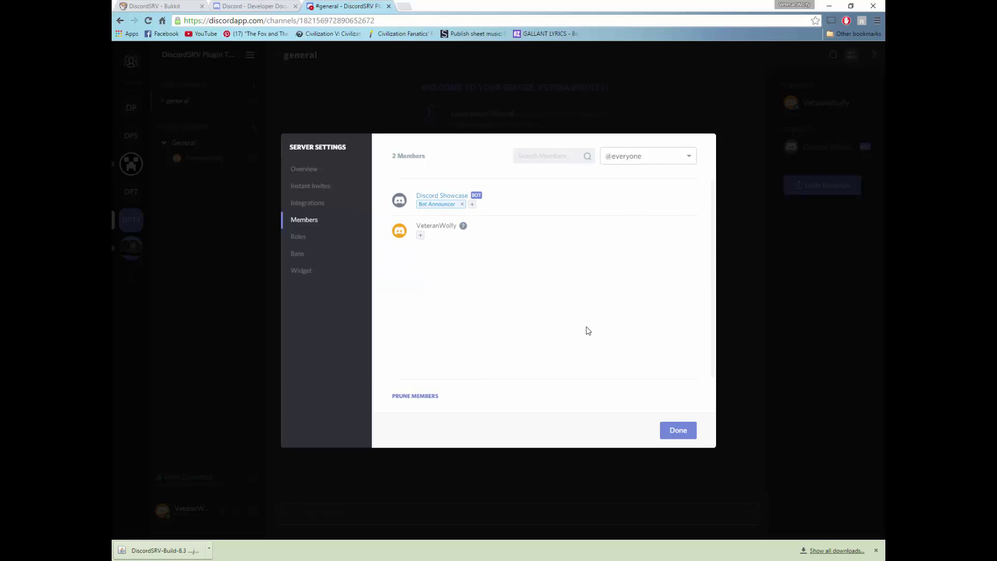
{"action": "left_click", "coordinate": [664, 434]}
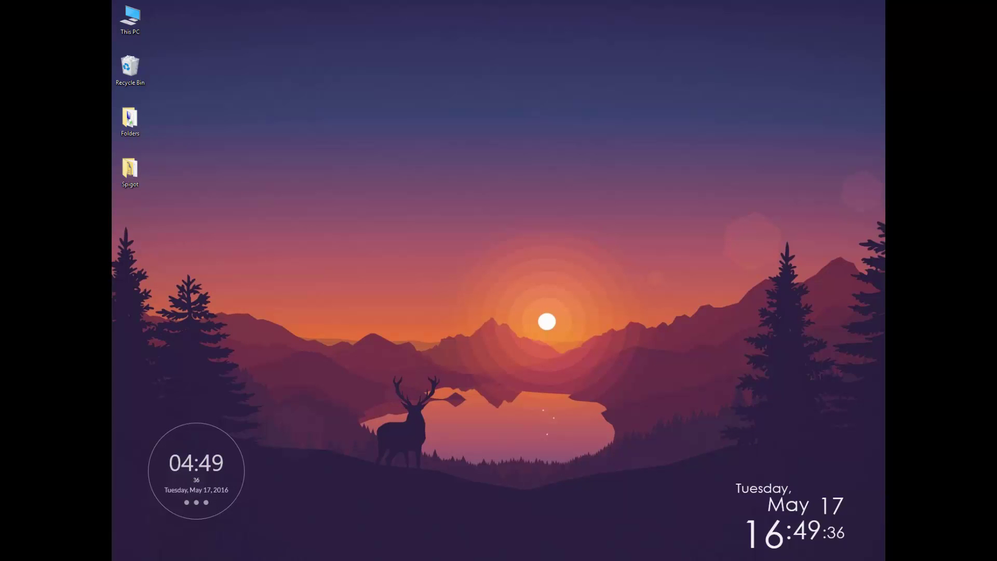
- Download the DiscordSRV Build 8.3 jar from the plugin's BukkitDev page and keep the file
{"action": "left_click", "coordinate": [260, 515]}
{"action": "left_click", "coordinate": [145, 6]}
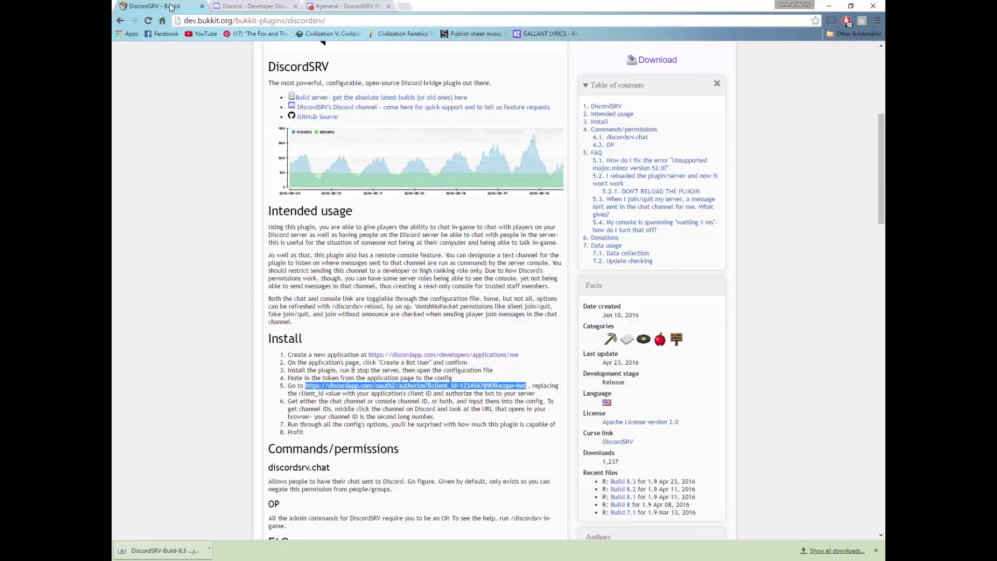
{"action": "left_click", "coordinate": [443, 211]}
{"action": "scroll", "coordinate": [444, 211], "scroll_direction": "up", "scroll_amount": 6}
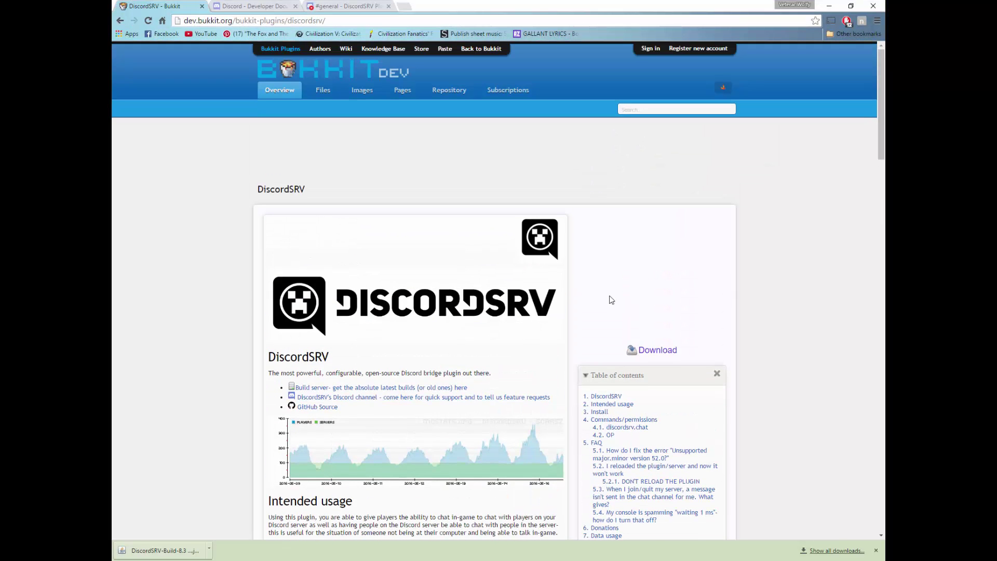
{"action": "left_click", "coordinate": [653, 351]}
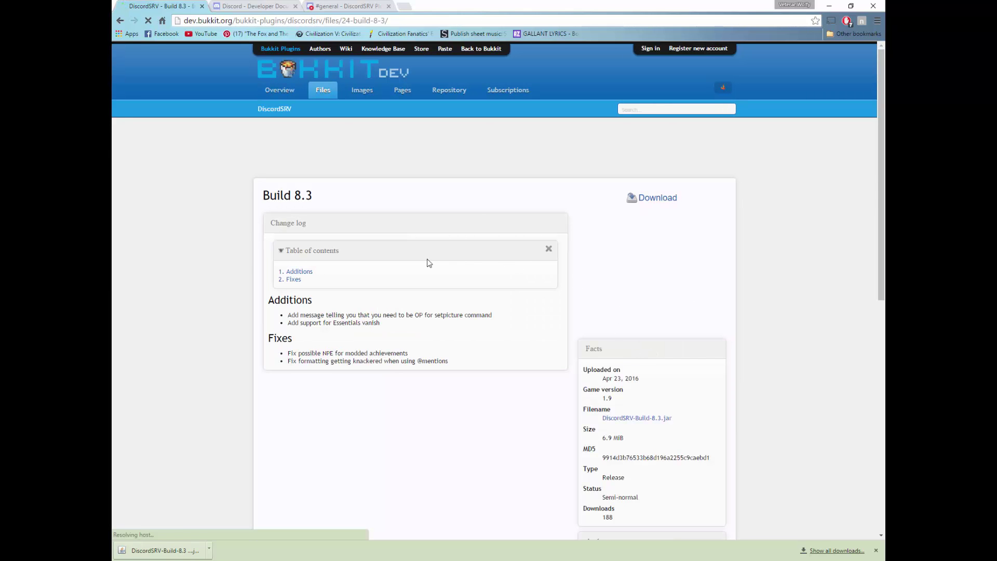
{"action": "left_click", "coordinate": [649, 198]}
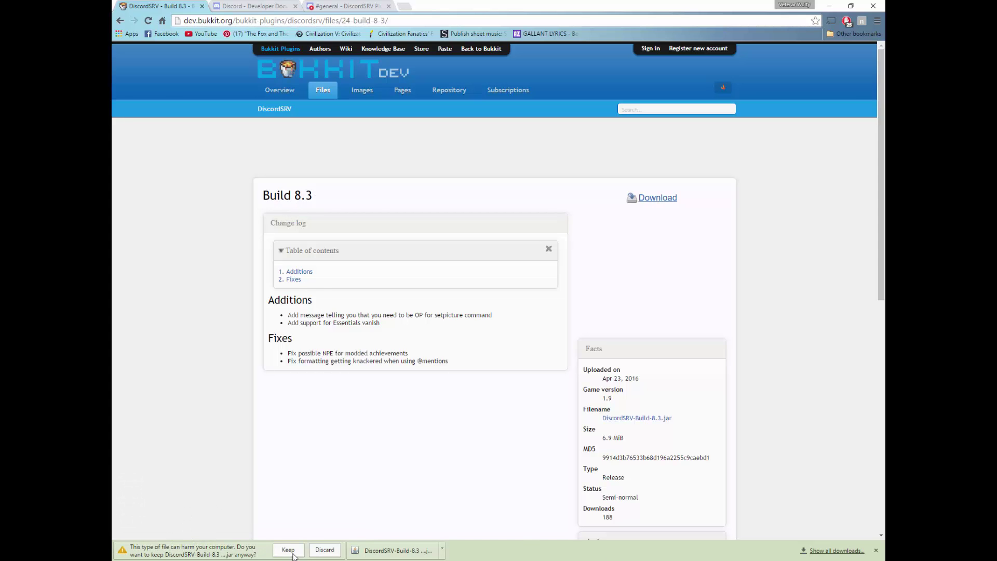
{"action": "left_click", "coordinate": [287, 550]}
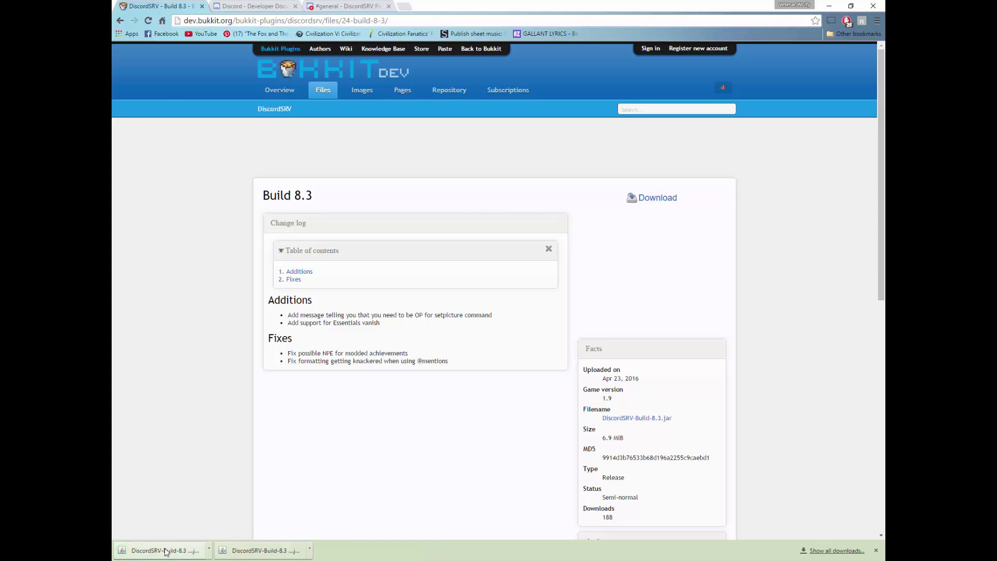
- Place the browser beside the desktop's Spigot folder and copy the downloaded DiscordSRV jar into its plugins folder
{"action": "left_click_drag", "start_coordinate": [515, 5], "coordinate": [884, 155]}
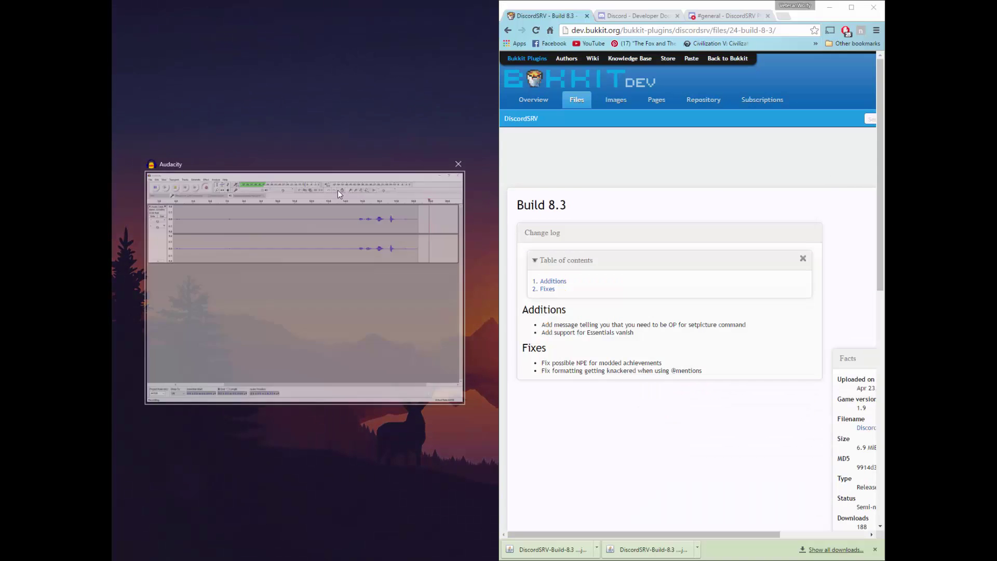
{"action": "left_click", "coordinate": [118, 202]}
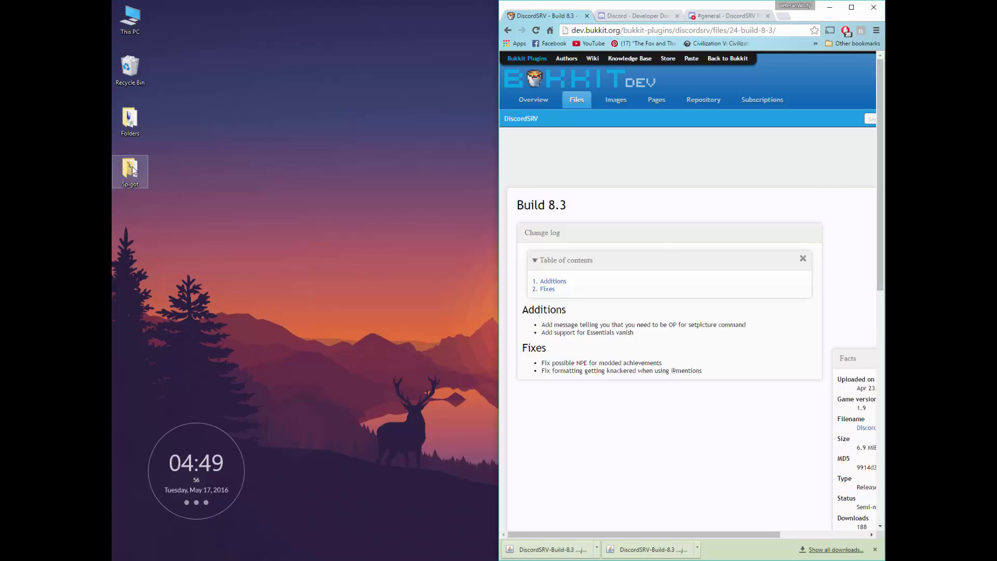
{"action": "double_click", "coordinate": [131, 169]}
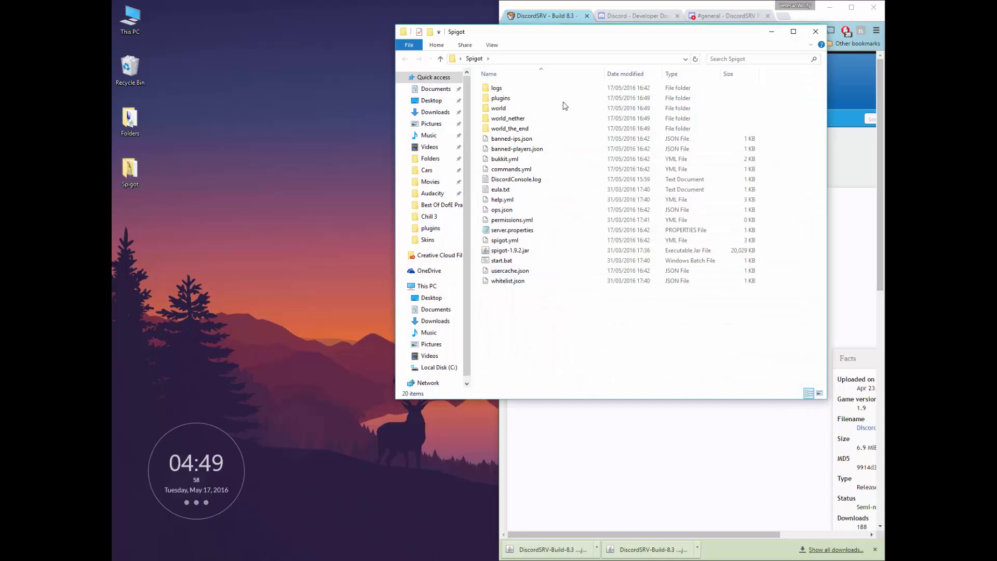
{"action": "left_click_drag", "start_coordinate": [583, 37], "coordinate": [356, 41]}
{"action": "double_click", "coordinate": [271, 104]}
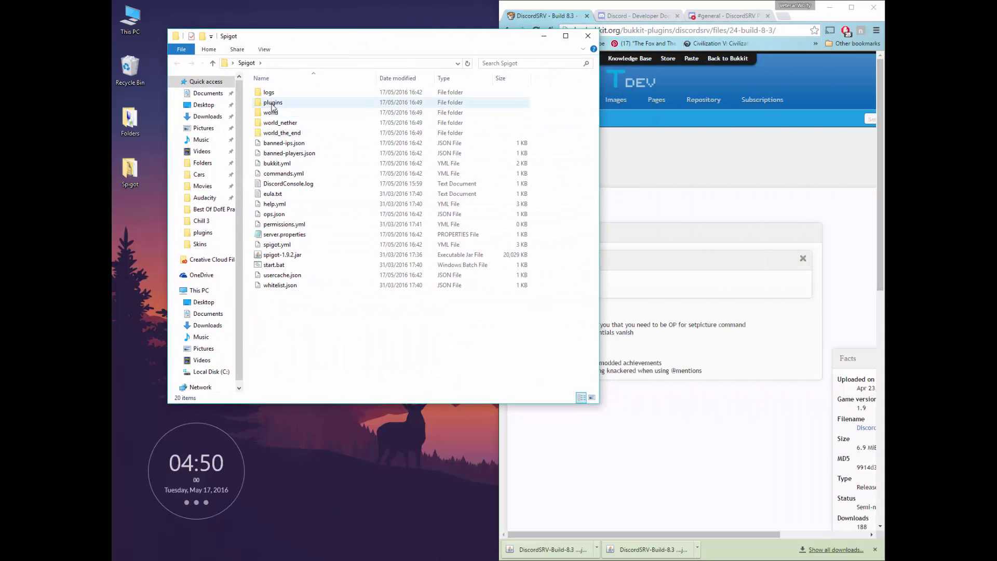
{"action": "left_click_drag", "start_coordinate": [540, 549], "coordinate": [332, 225]}
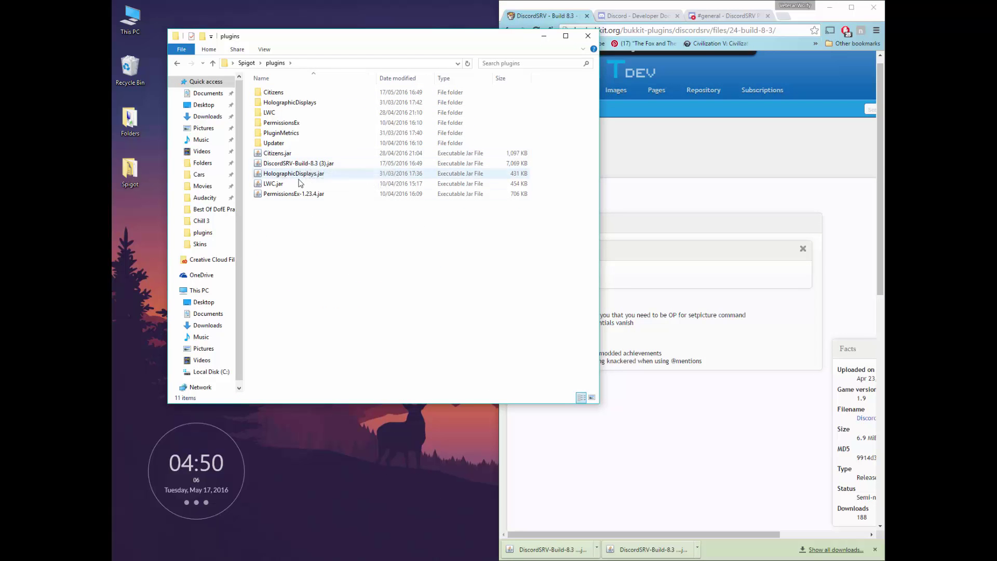
- Start the Minecraft server by running start.bat from the Spigot folder, and return to the folder window
{"action": "key", "text": "BackSpace"}
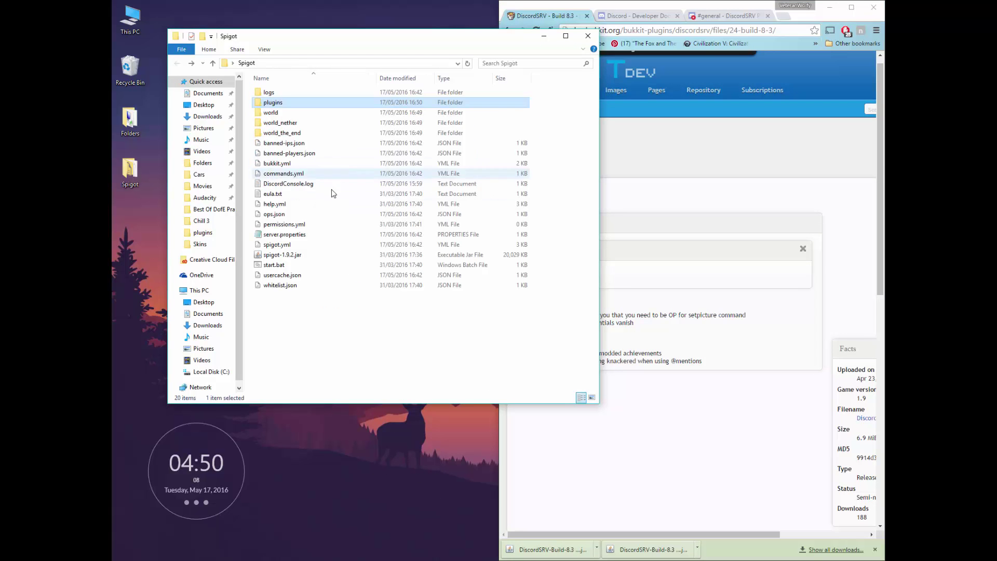
{"action": "double_click", "coordinate": [305, 265]}
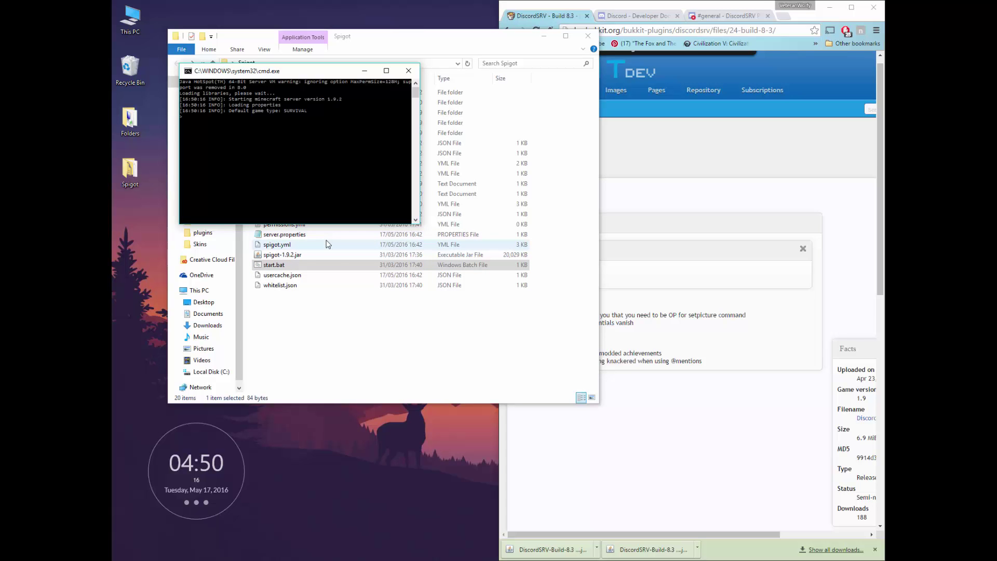
{"action": "left_click", "coordinate": [304, 318]}
- Open config.yml from the DiscordSRV folder inside plugins in Notepad++
{"action": "double_click", "coordinate": [289, 106]}
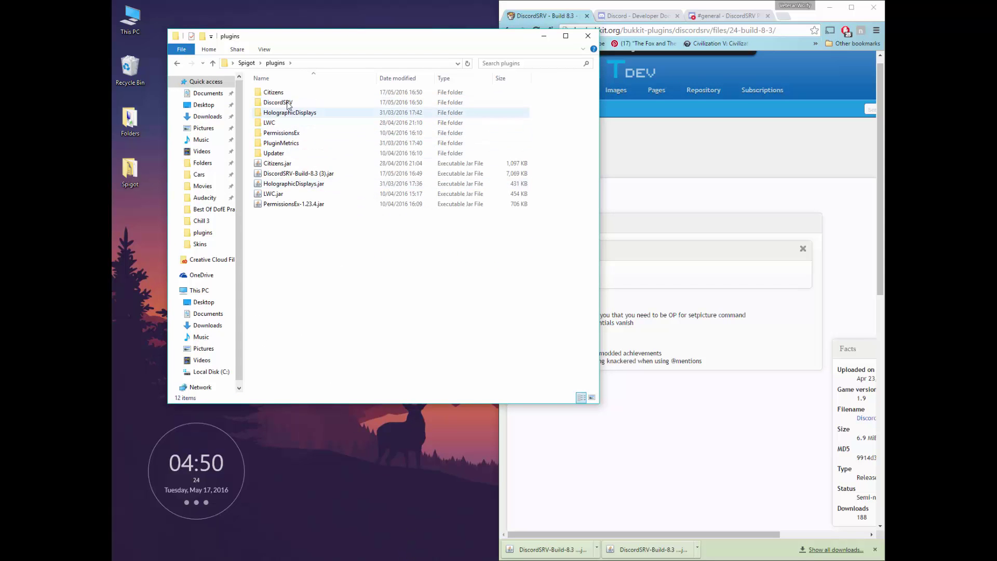
{"action": "left_click", "coordinate": [284, 102]}
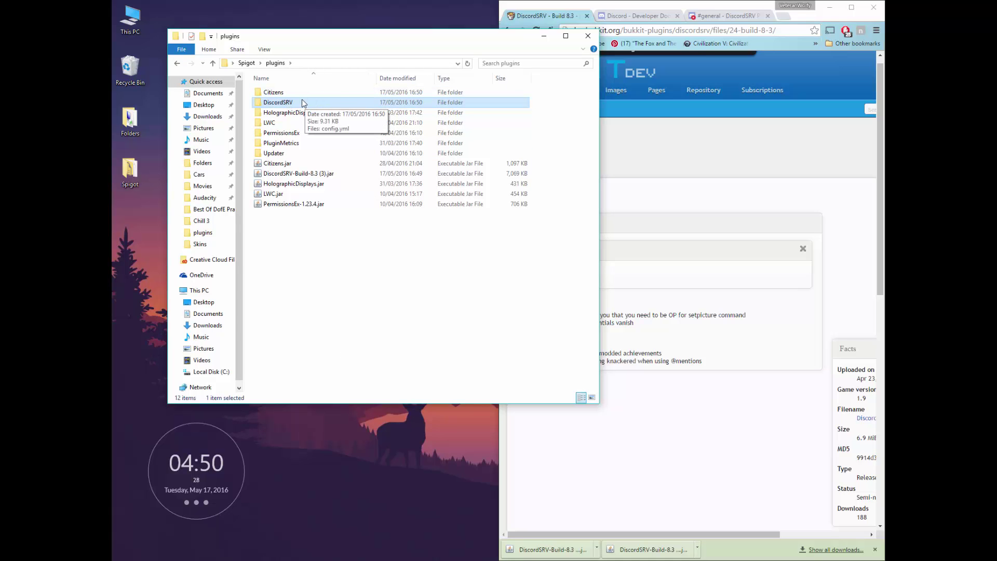
{"action": "double_click", "coordinate": [338, 105]}
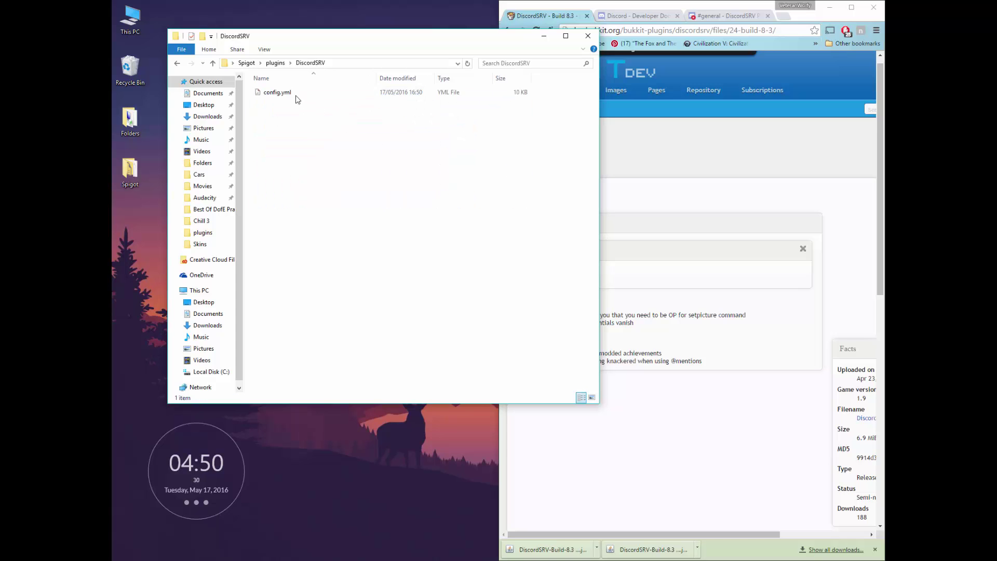
{"action": "right_click", "coordinate": [294, 95]}
{"action": "left_click", "coordinate": [276, 92]}
{"action": "right_click", "coordinate": [276, 89]}
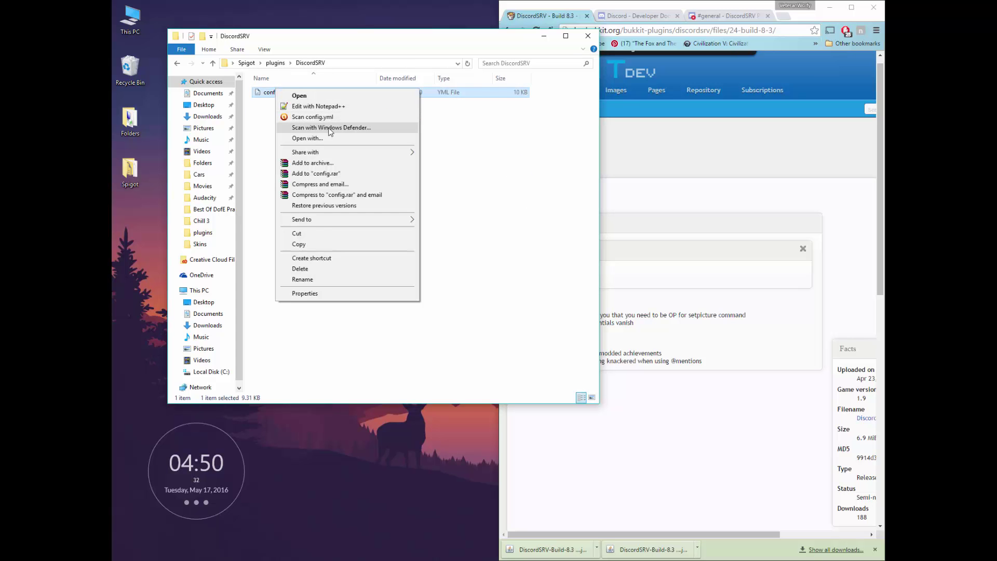
{"action": "left_click", "coordinate": [328, 106]}
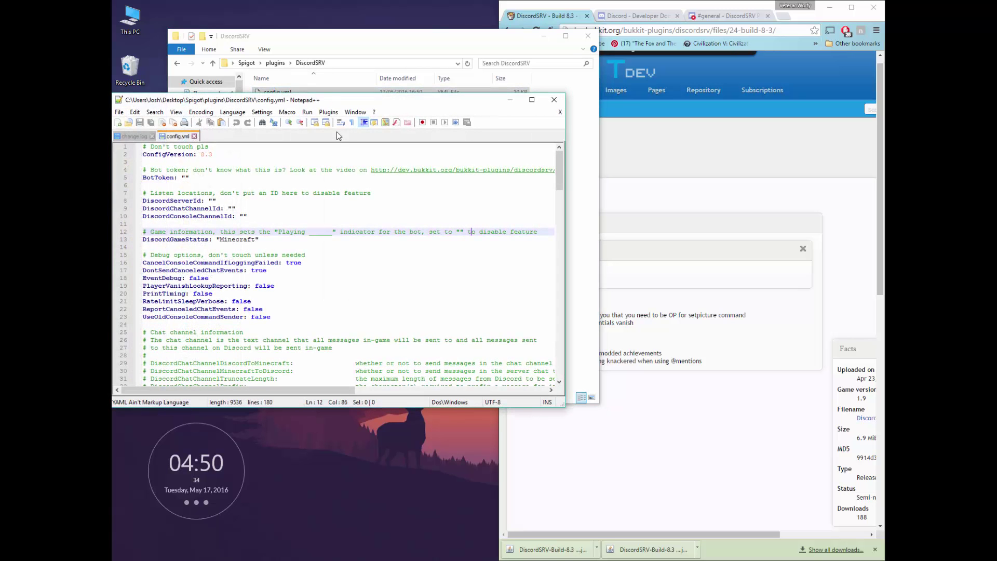
{"action": "mouse_move", "coordinate": [324, 103]}
{"action": "left_mouse_down"}
{"action": "mouse_move", "coordinate": [346, 107]}
{"action": "mouse_move", "coordinate": [343, 98]}
{"action": "left_mouse_up"}
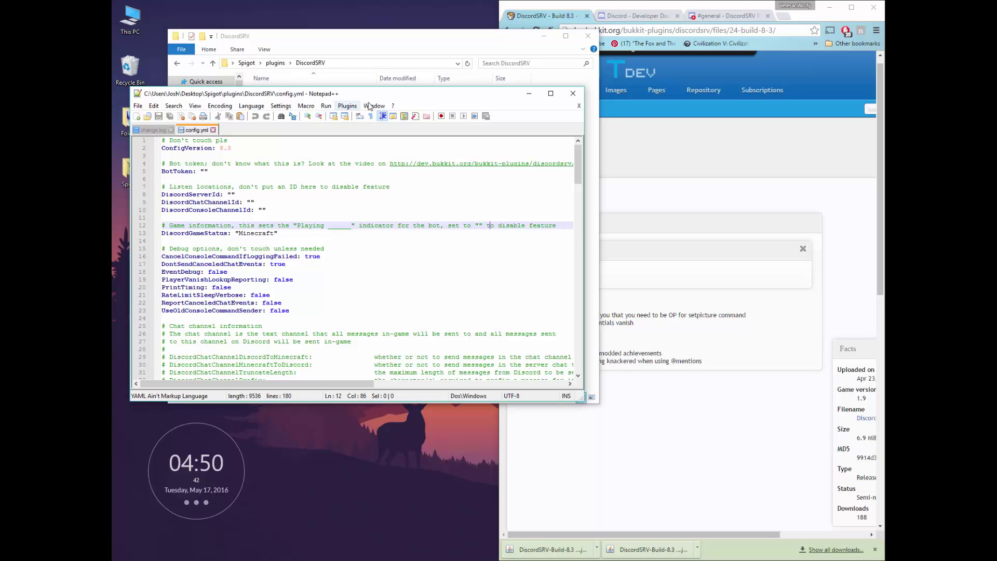
- Reveal and select the bot token on the Discord Showcase application page, and place the browser beside the config file
{"action": "left_click", "coordinate": [708, 20]}
{"action": "left_click", "coordinate": [707, 19]}
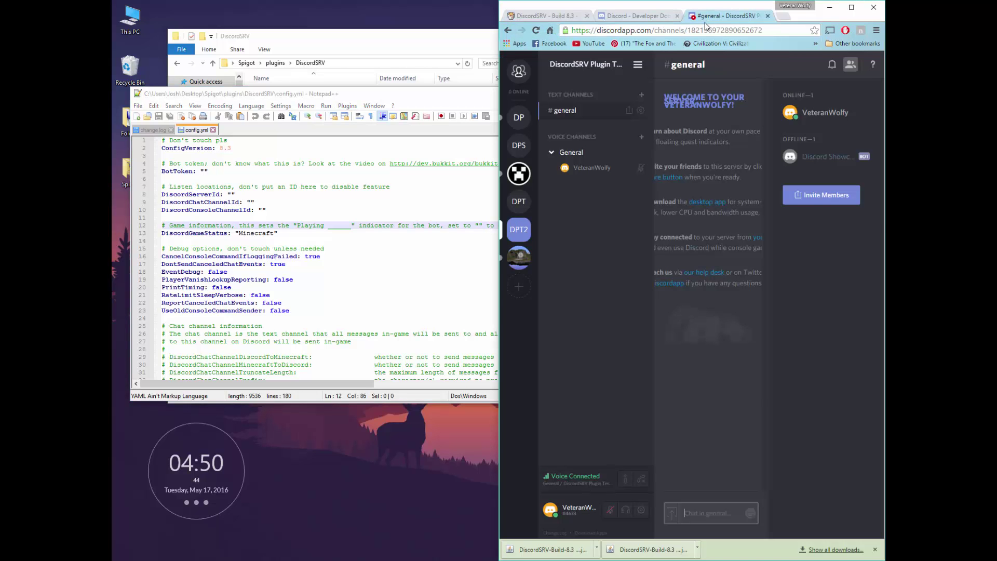
{"action": "left_click", "coordinate": [645, 16]}
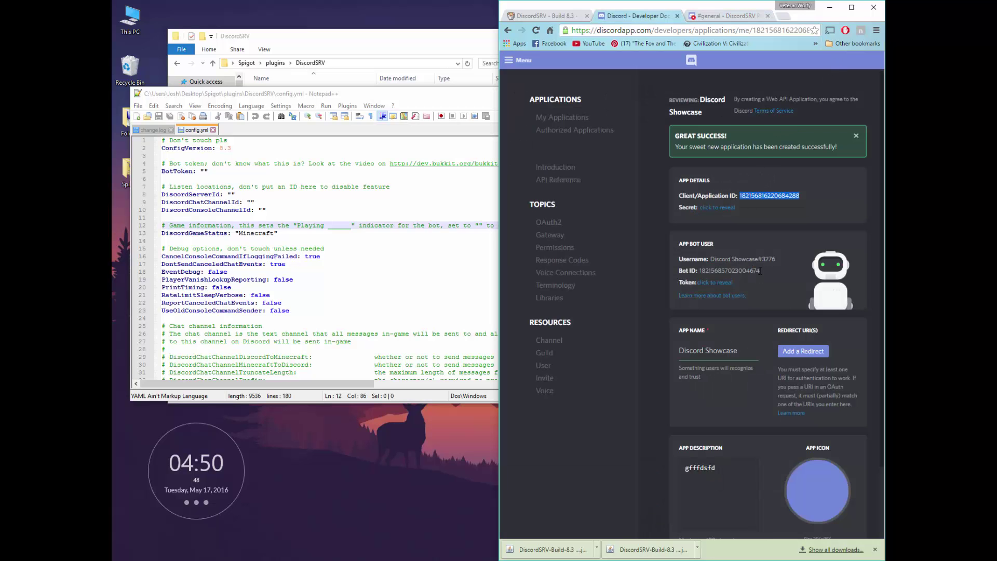
{"action": "left_click", "coordinate": [724, 283]}
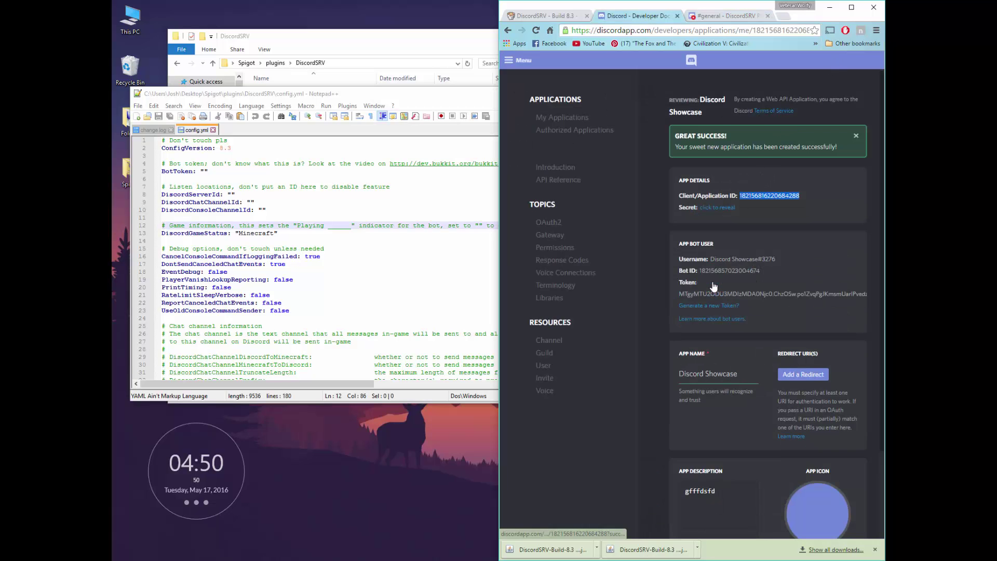
{"action": "left_click_drag", "start_coordinate": [679, 294], "coordinate": [826, 32]}
{"action": "left_click", "coordinate": [851, 9]}
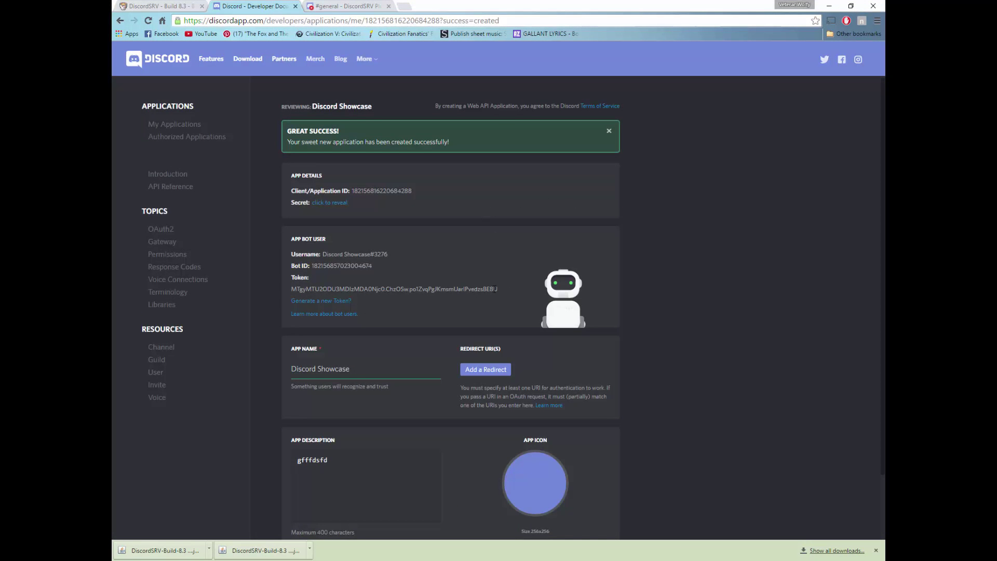
{"action": "left_click_drag", "start_coordinate": [500, 289], "coordinate": [292, 287]}
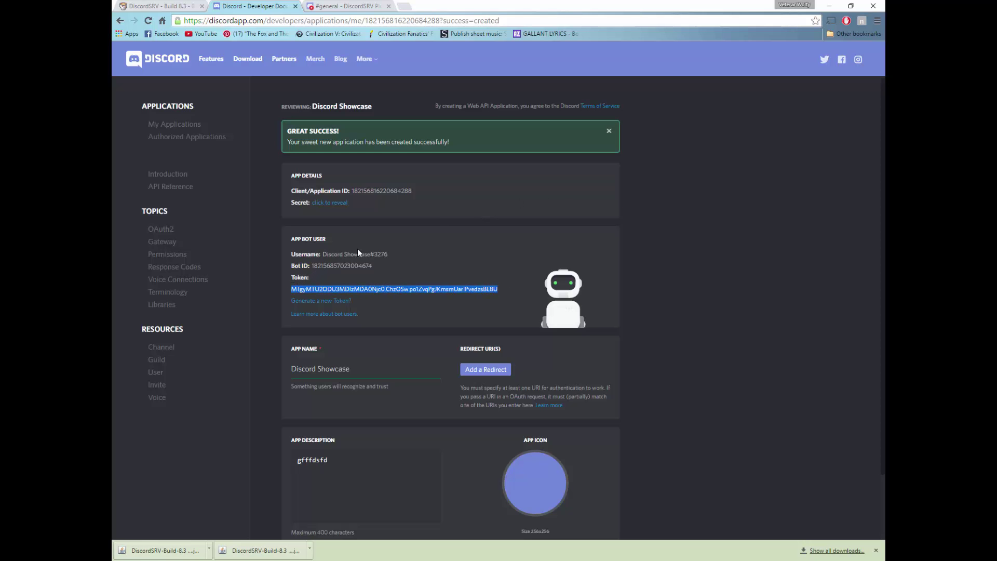
{"action": "key", "text": "super+Right"}
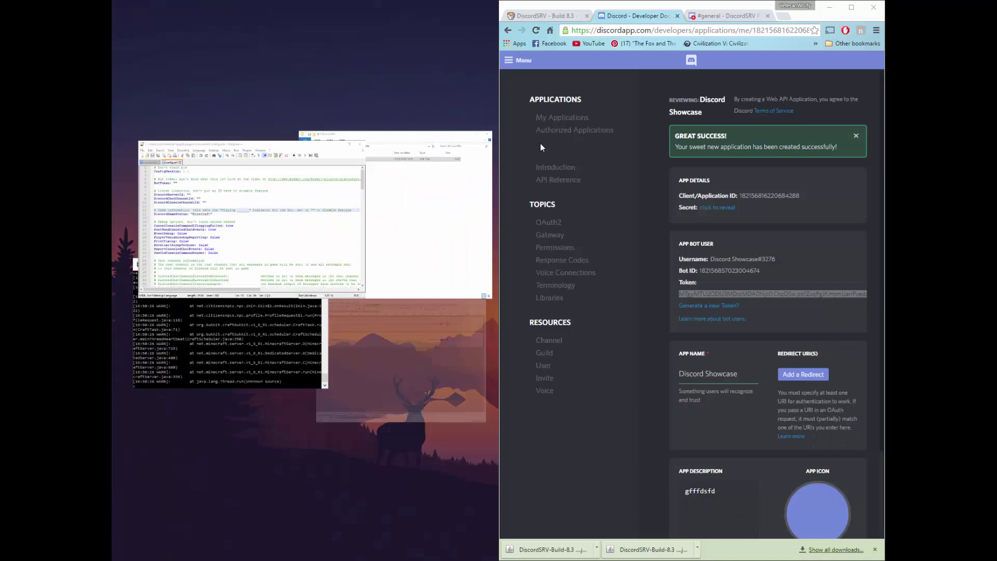
- Replace the empty BotToken value in config.yml with the copied bot token
{"action": "left_click", "coordinate": [244, 213]}
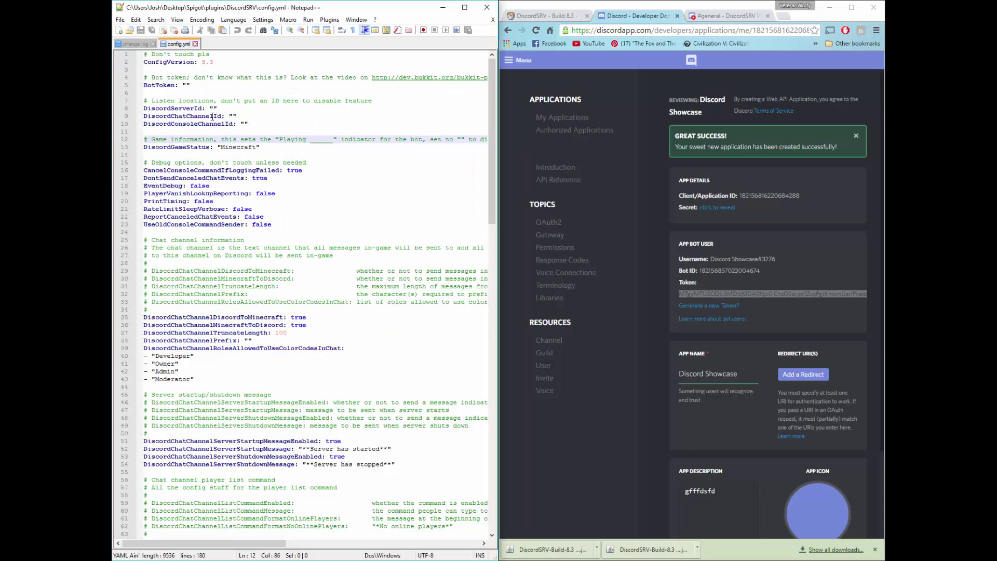
{"action": "left_click_drag", "start_coordinate": [191, 86], "coordinate": [183, 86]}
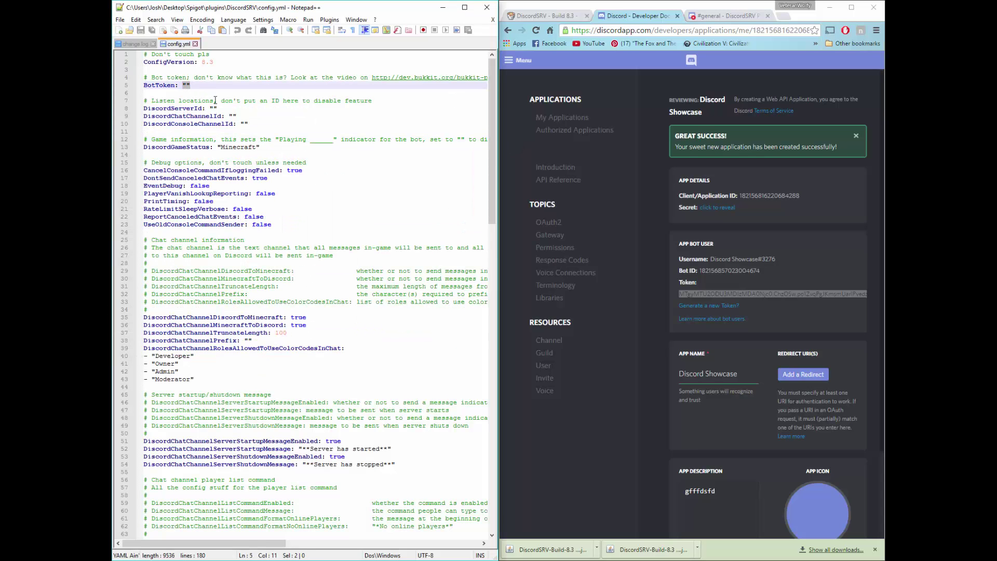
{"action": "key", "text": "ctrl+v"}
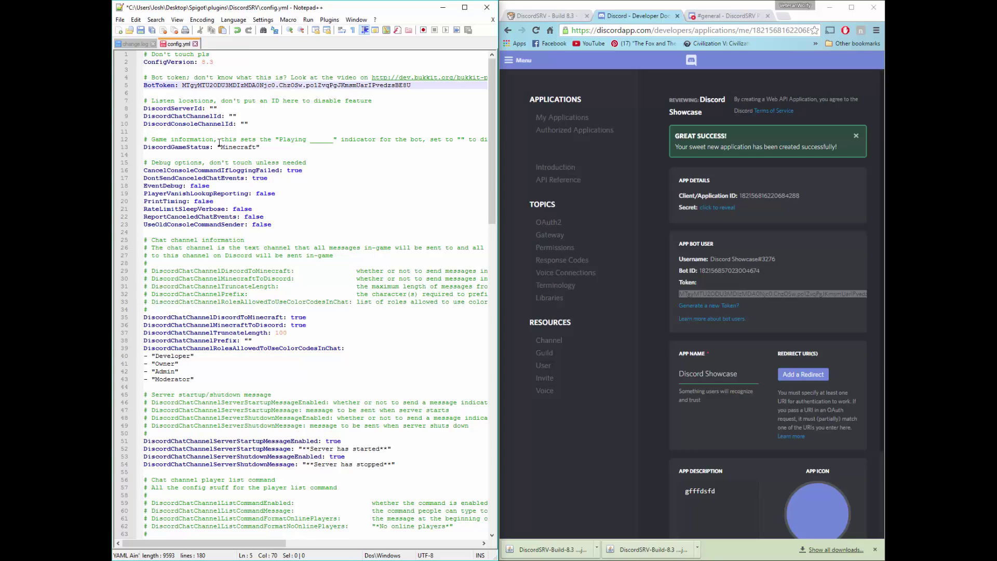
- Copy the server ID from the DPT2 Discord server's URL into DiscordServerId in config.yml
{"action": "left_click", "coordinate": [721, 19]}
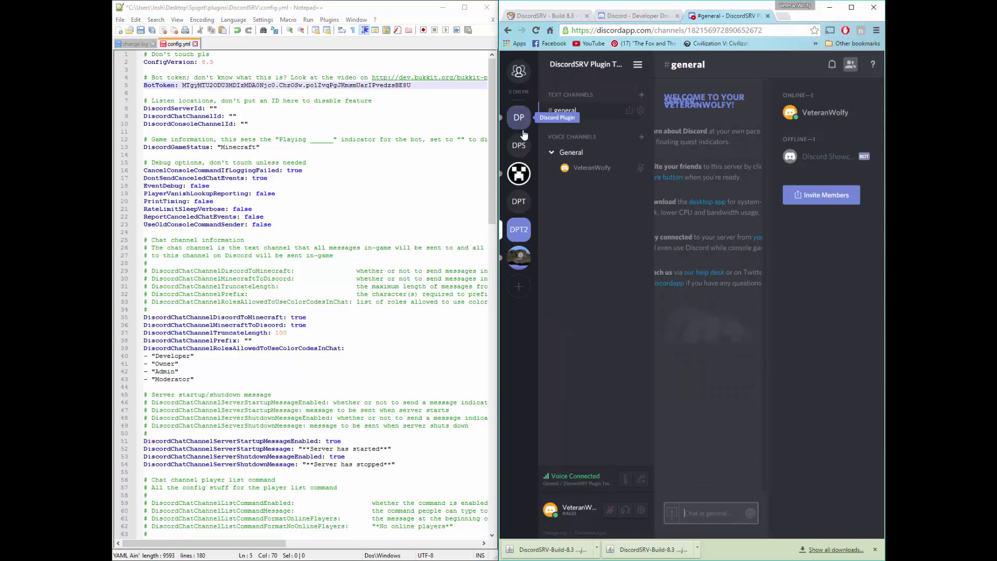
{"action": "left_click", "coordinate": [519, 229]}
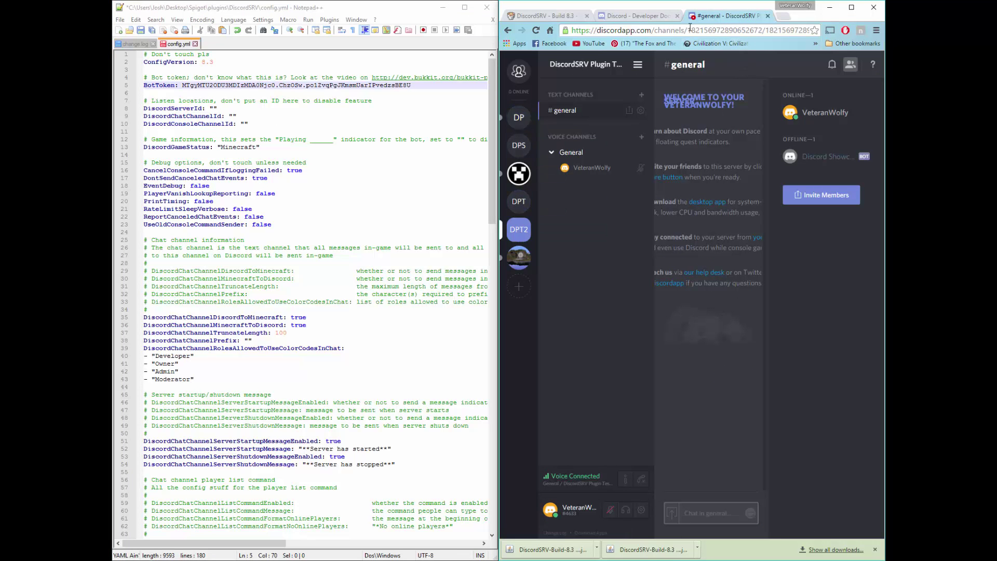
{"action": "left_click_drag", "start_coordinate": [689, 29], "coordinate": [759, 31]}
{"action": "key", "text": "ctrl+c"}
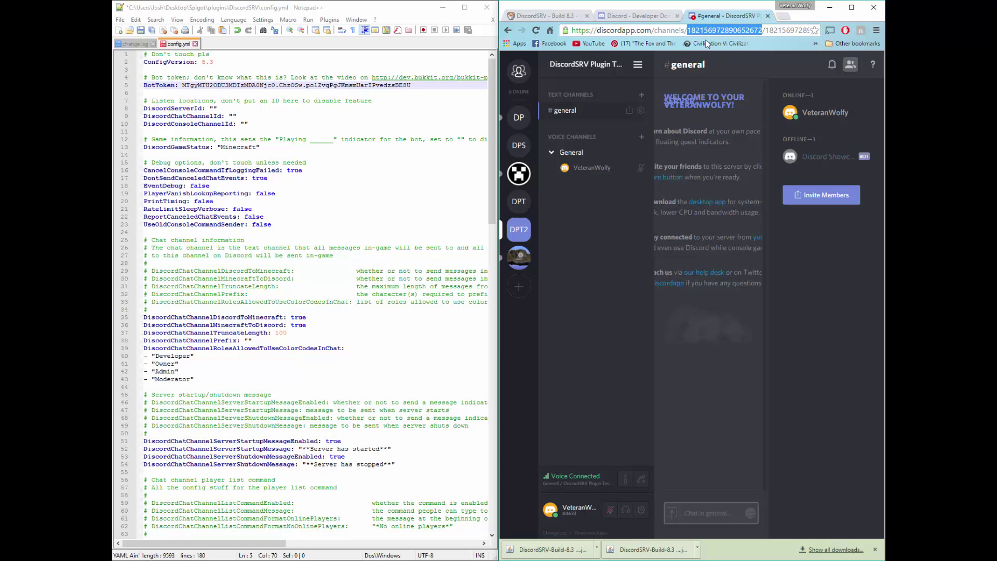
{"action": "left_click_drag", "start_coordinate": [218, 109], "coordinate": [209, 109]}
{"action": "key", "text": "ctrl+v"}
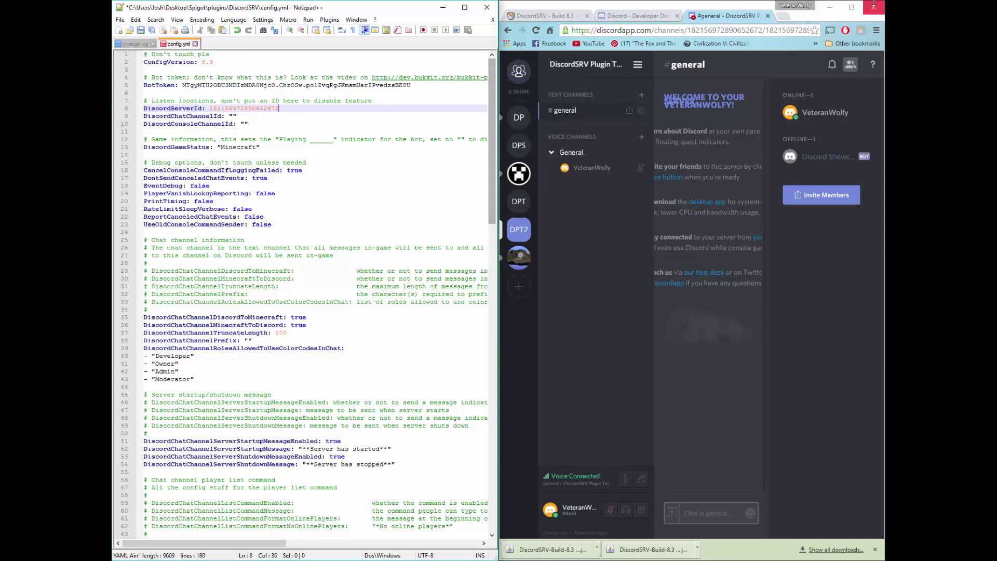
- Copy the general channel's ID from the end of the Discord URL into DiscordChatChannelId in config.yml
{"action": "left_click", "coordinate": [850, 9]}
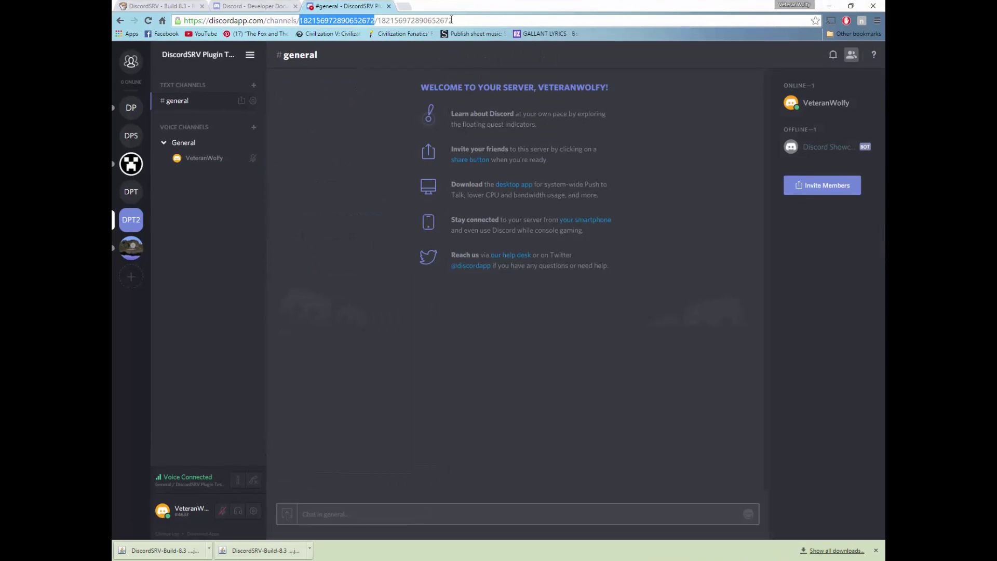
{"action": "left_click_drag", "start_coordinate": [452, 19], "coordinate": [378, 20]}
{"action": "key", "text": "ctrl+c"}
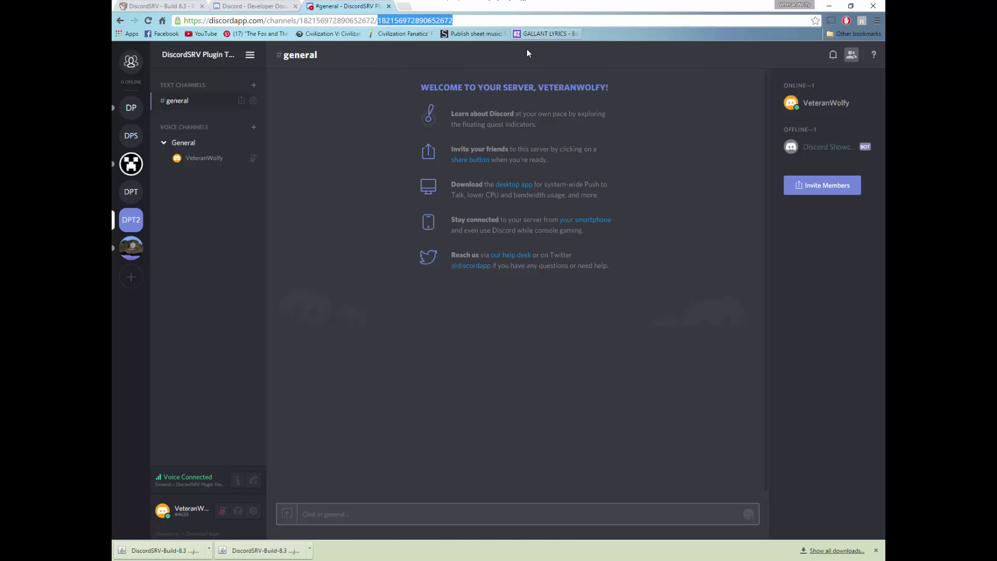
{"action": "left_click_drag", "start_coordinate": [522, 5], "coordinate": [885, 89]}
{"action": "left_click_drag", "start_coordinate": [237, 118], "coordinate": [230, 118]}
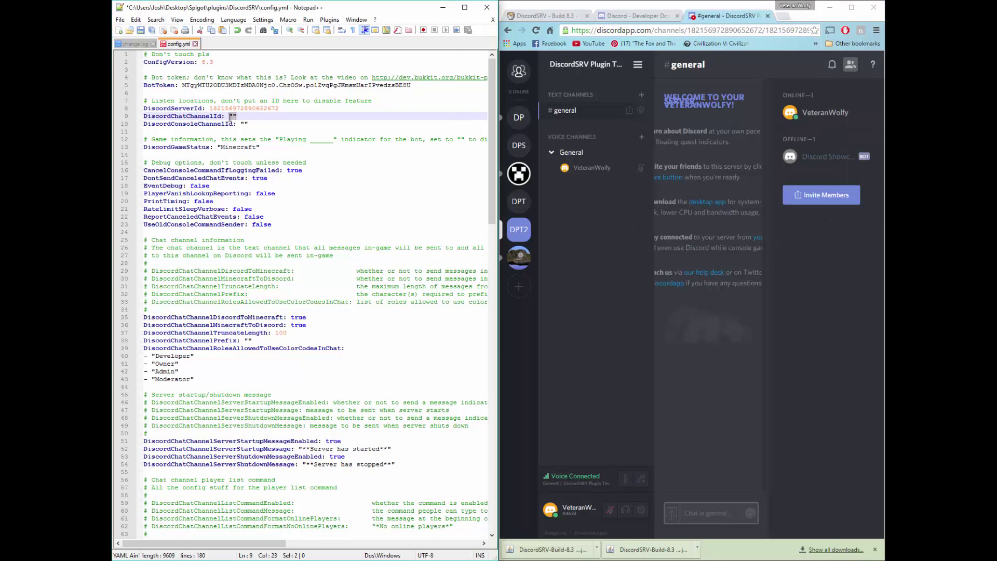
{"action": "key", "text": "ctrl+v"}
- Examine the server console output in the DPT Discord server's general channel, and return to the DPT2 server
{"action": "left_click", "coordinate": [592, 156]}
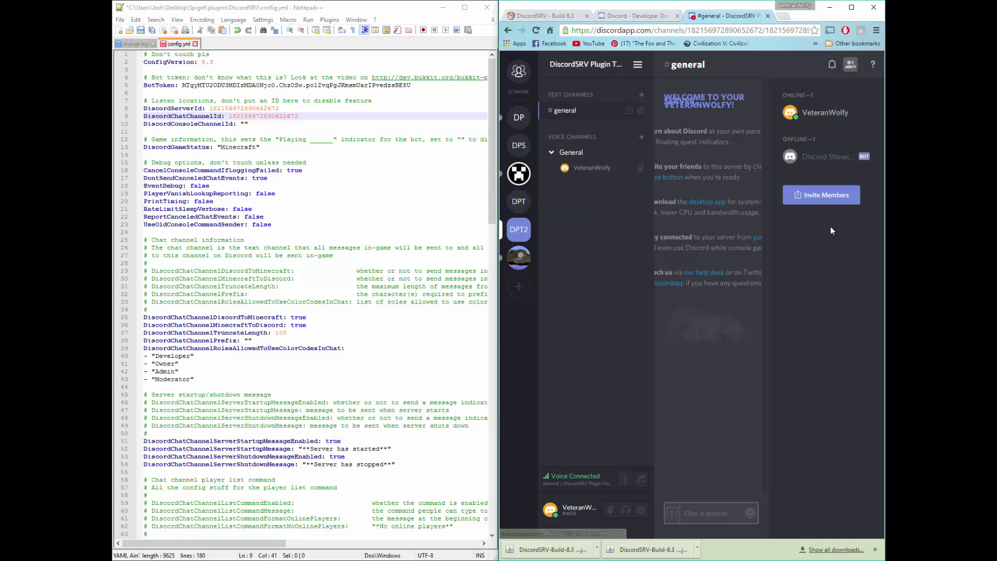
{"action": "left_click", "coordinate": [851, 8]}
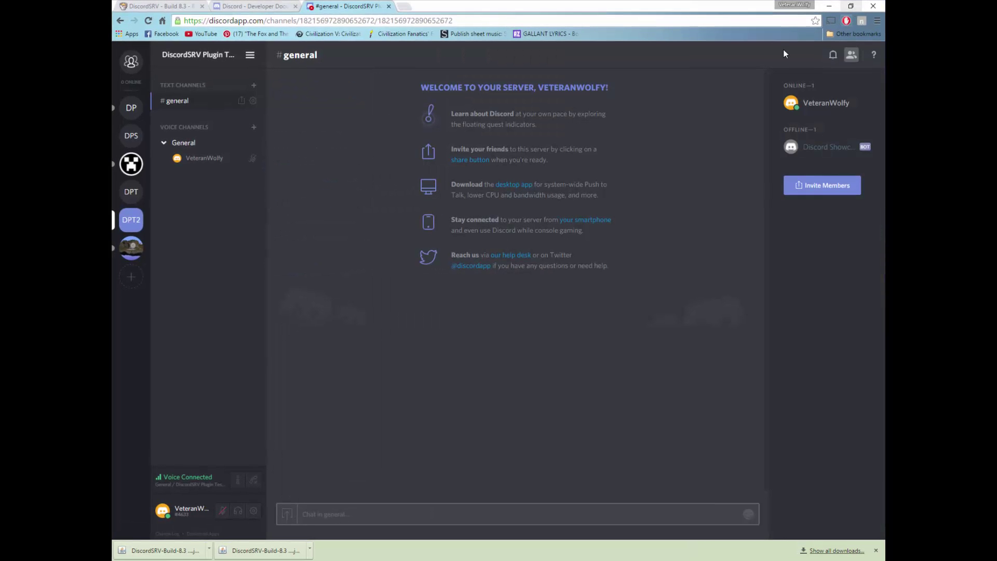
{"action": "left_click", "coordinate": [130, 192]}
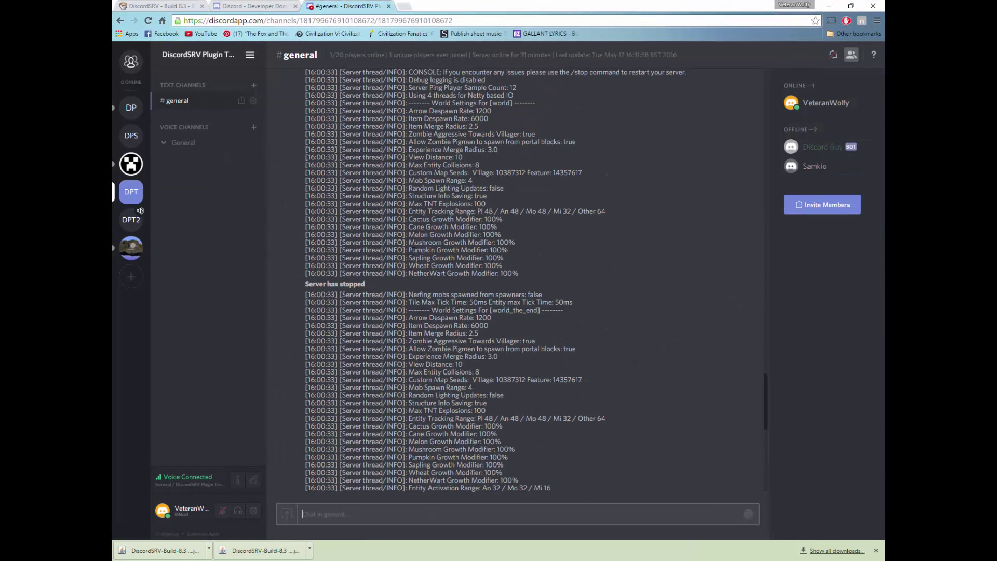
{"action": "scroll", "coordinate": [528, 281], "scroll_direction": "up", "scroll_amount": 3}
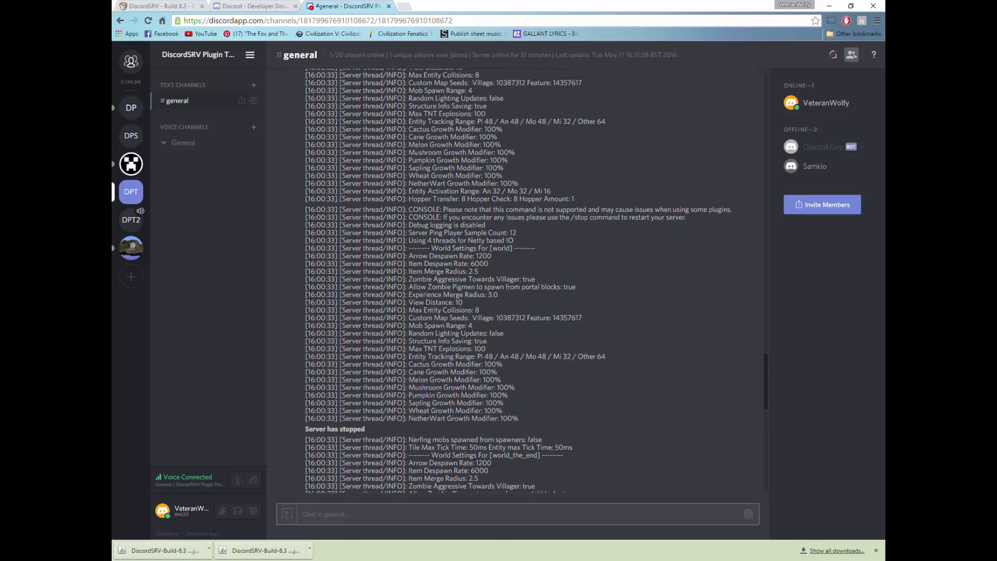
{"action": "key", "text": "alt+Tab"}
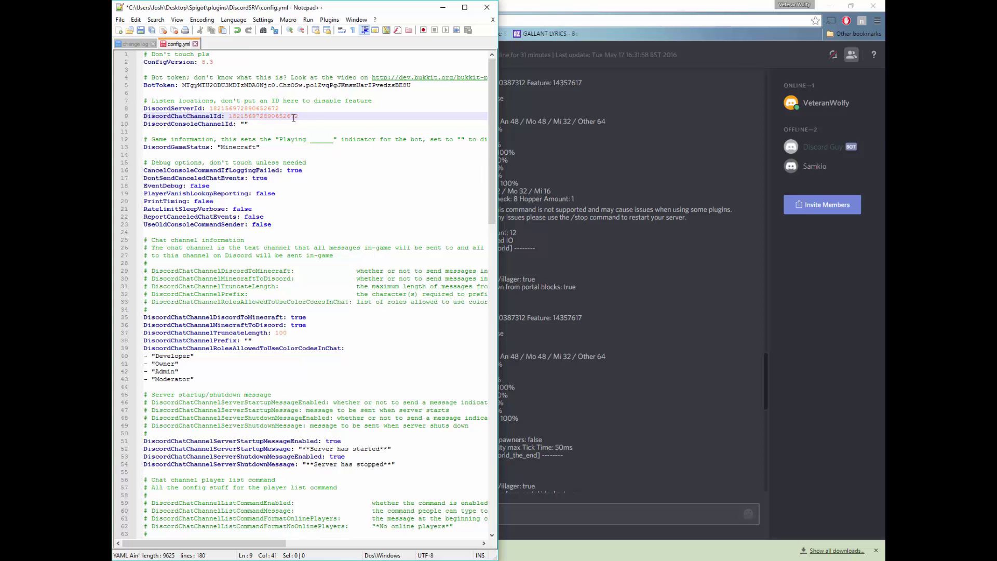
{"action": "left_click", "coordinate": [611, 149]}
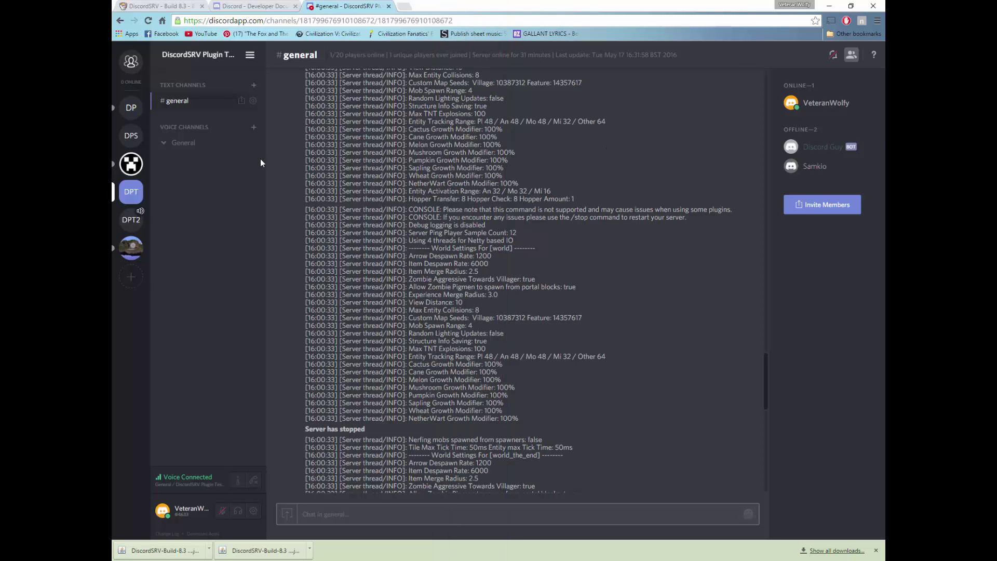
{"action": "left_click", "coordinate": [137, 230]}
- Save config.yml in Notepad++ and minimize the editor
{"action": "key", "text": "alt+Tab"}
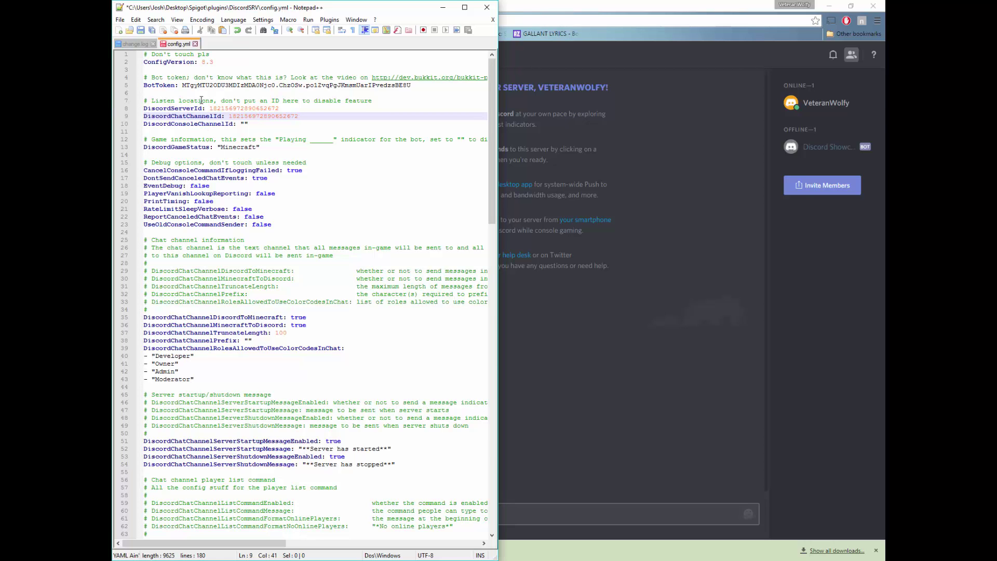
{"action": "left_click", "coordinate": [120, 20]}
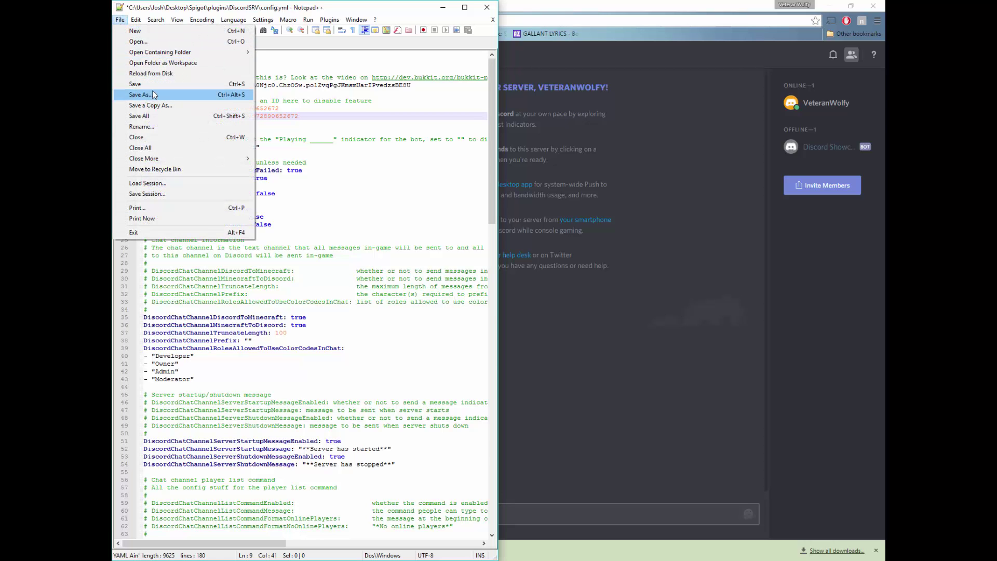
{"action": "left_click", "coordinate": [145, 84]}
{"action": "left_click", "coordinate": [443, 7]}
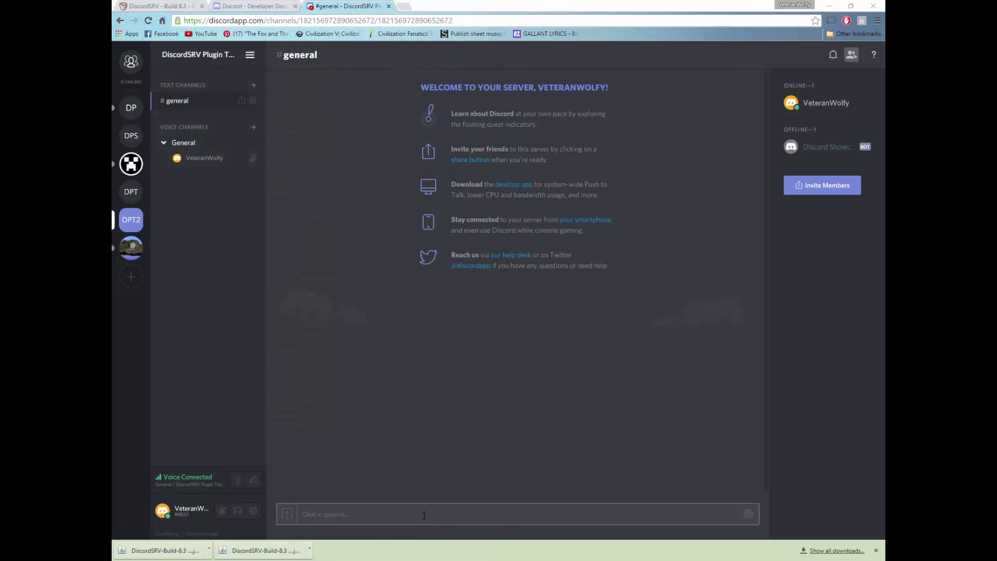
- Restart the Minecraft server by entering stop in its console and running start.bat from the Spigot folder
{"action": "left_click", "coordinate": [403, 557]}
{"action": "type", "text": "stop"}
{"action": "key", "text": "Return"}
{"action": "key", "text": "alt+Tab"}
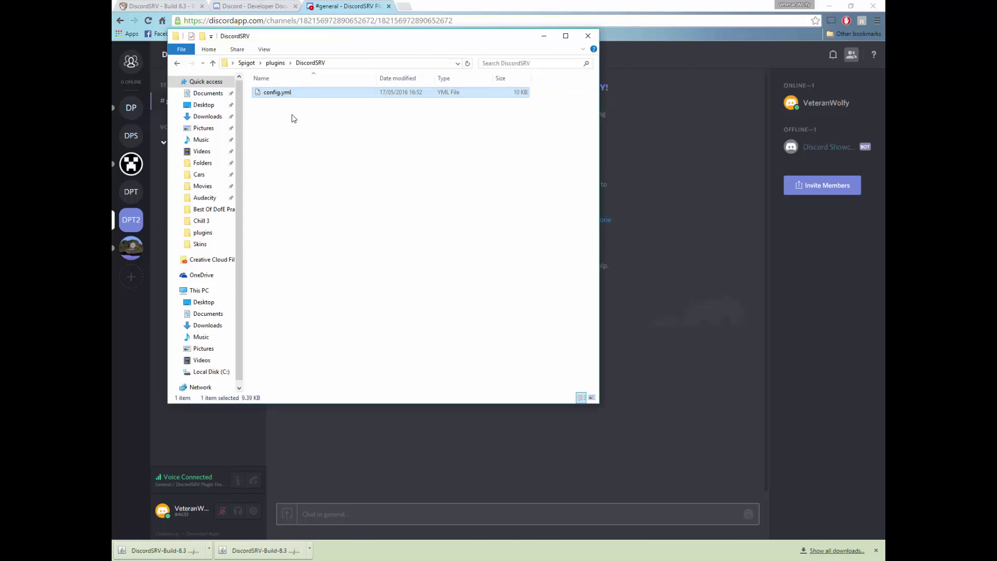
{"action": "key", "text": "alt+Up"}
{"action": "key", "text": "alt+Up"}
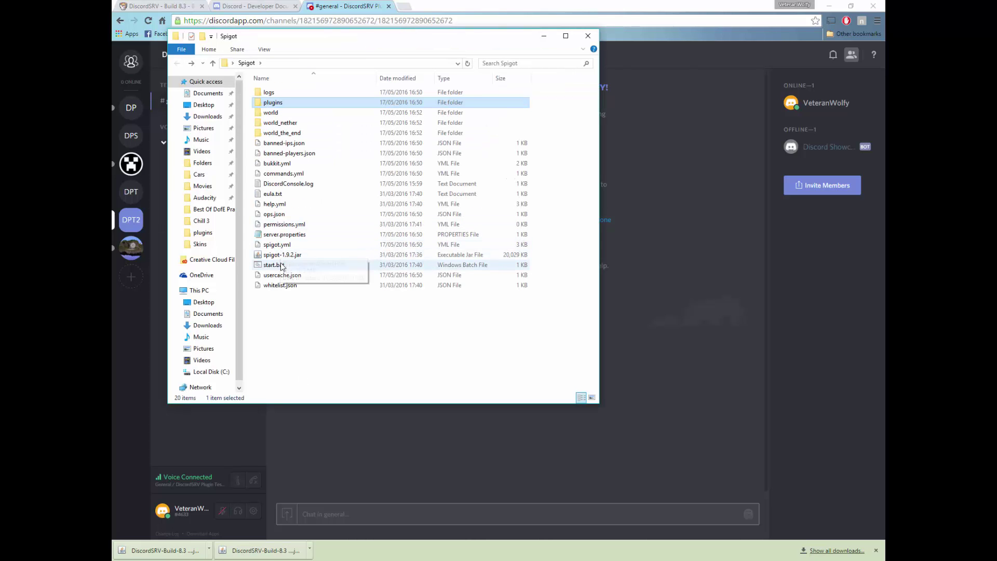
{"action": "left_click", "coordinate": [291, 266]}
{"action": "double_click", "coordinate": [291, 266]}
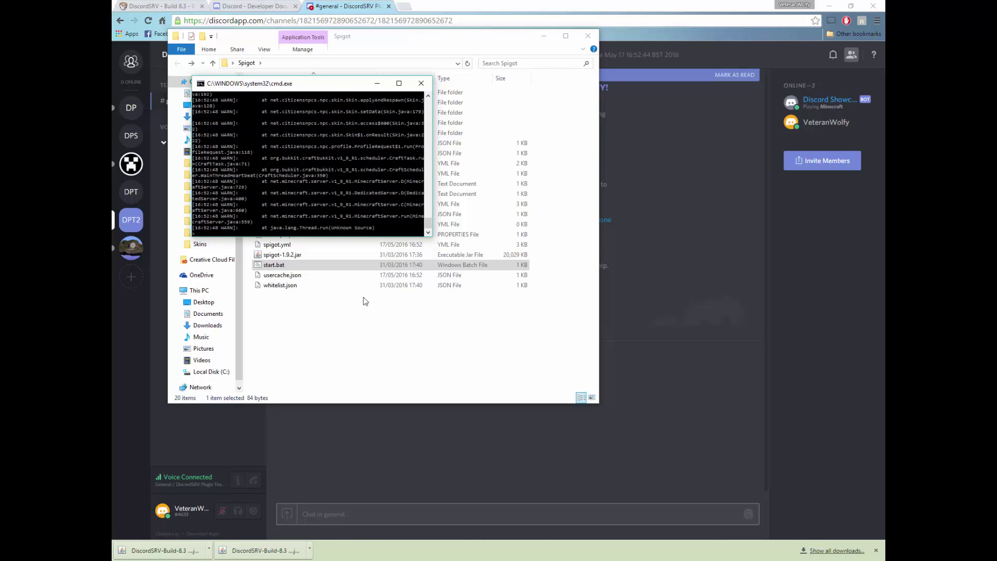
- Check the DPT2 general channel for the bot's server start message, and return to the server console
{"action": "left_click", "coordinate": [617, 315]}
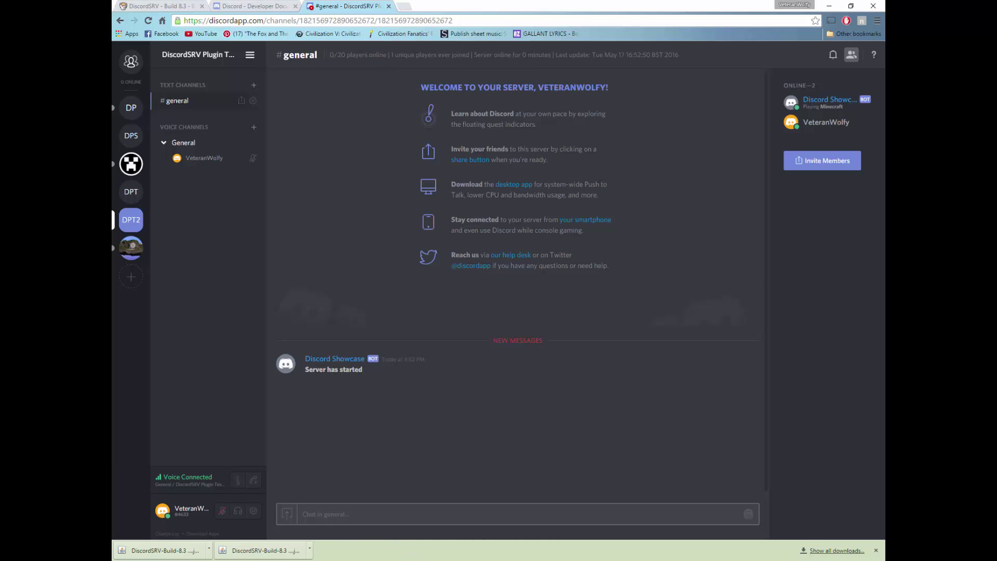
{"action": "key", "text": "alt+Tab"}
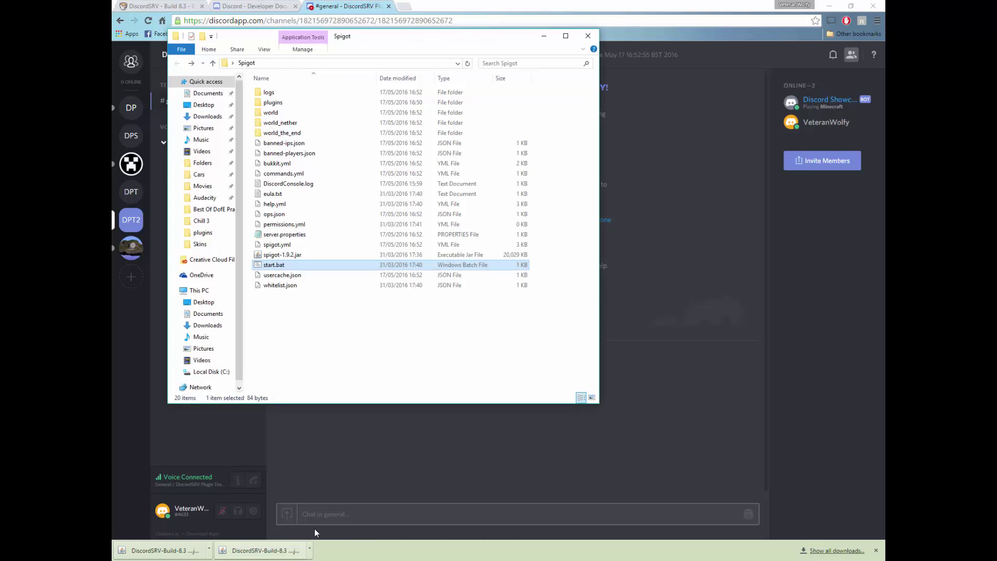
{"action": "key", "text": "alt+Tab"}
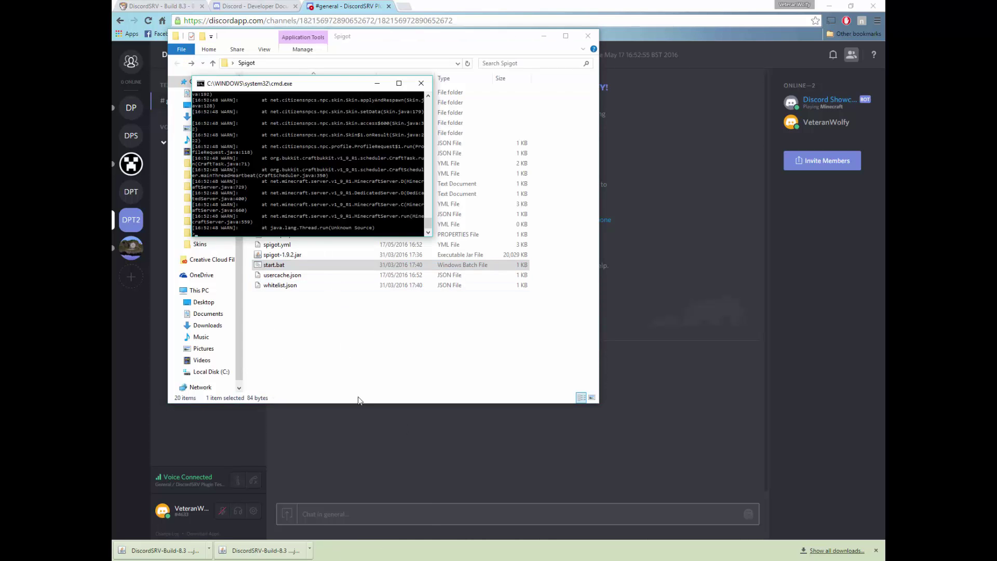
- Switch to Minecraft, refresh the multiplayer list, join Recording World and send "hello" in the game chat
{"action": "key", "text": "alt+Tab"}
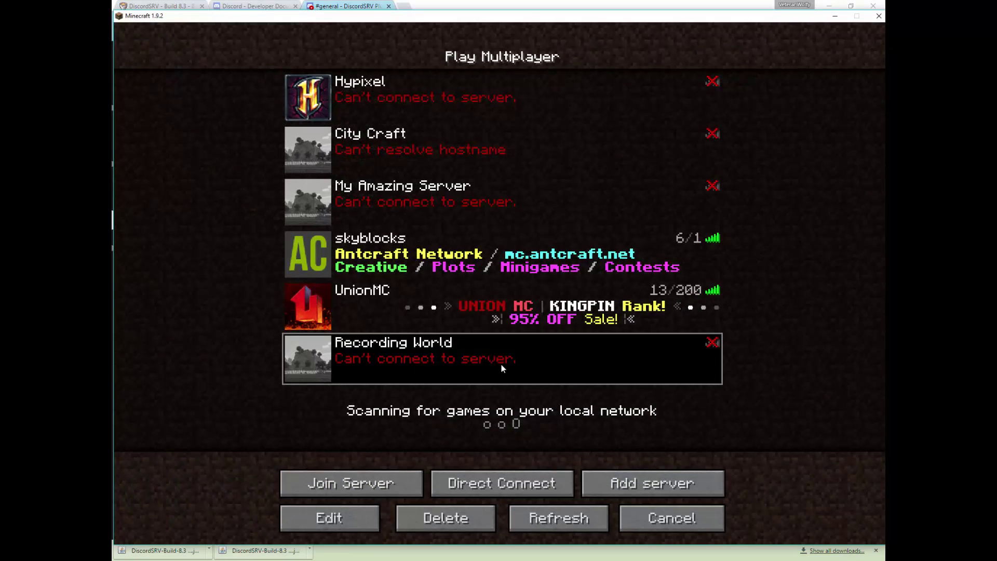
{"action": "left_click", "coordinate": [557, 511]}
{"action": "double_click", "coordinate": [522, 373]}
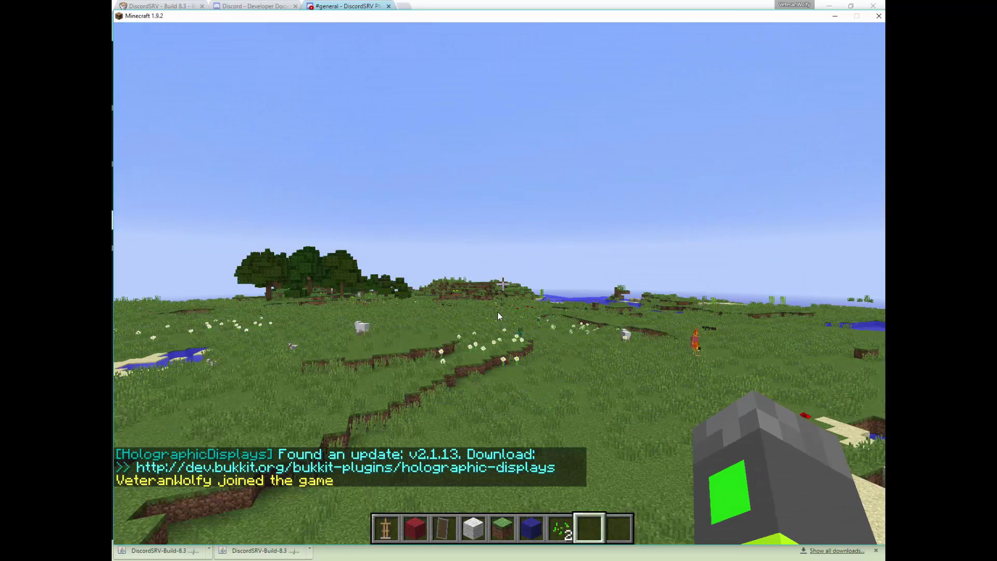
{"action": "type", "text": "thello"}
{"action": "key", "text": "Return"}
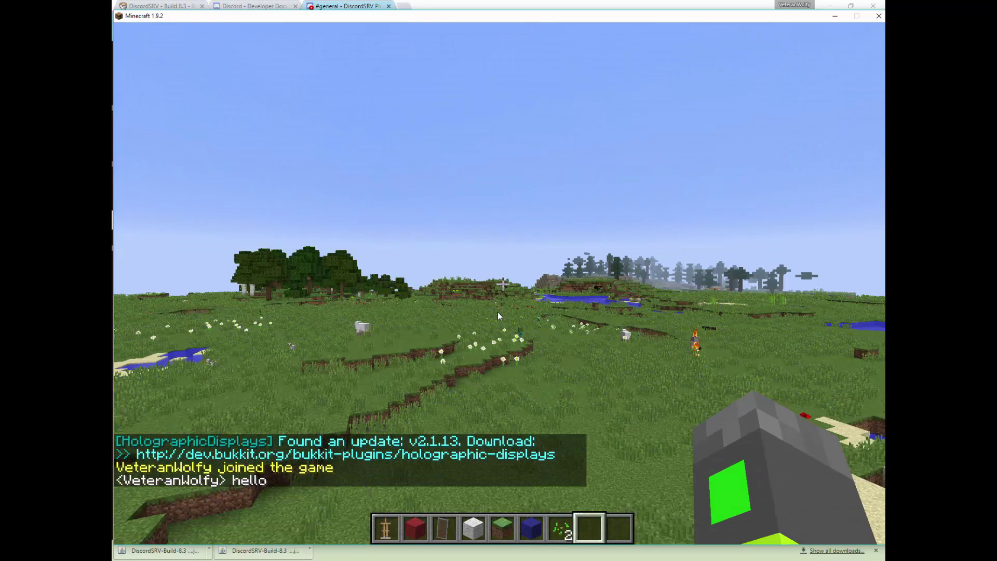
- Check Discord's general channel for the relayed in-game message, and resume the Minecraft game
{"action": "key", "text": "alt+Tab"}
{"action": "left_click", "coordinate": [278, 335]}
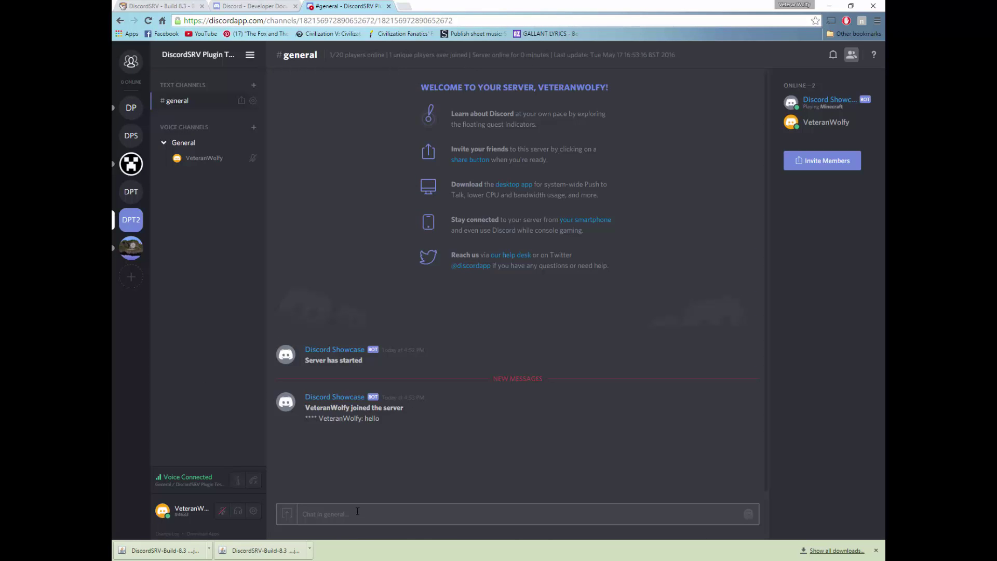
{"action": "key", "text": "alt+Tab"}
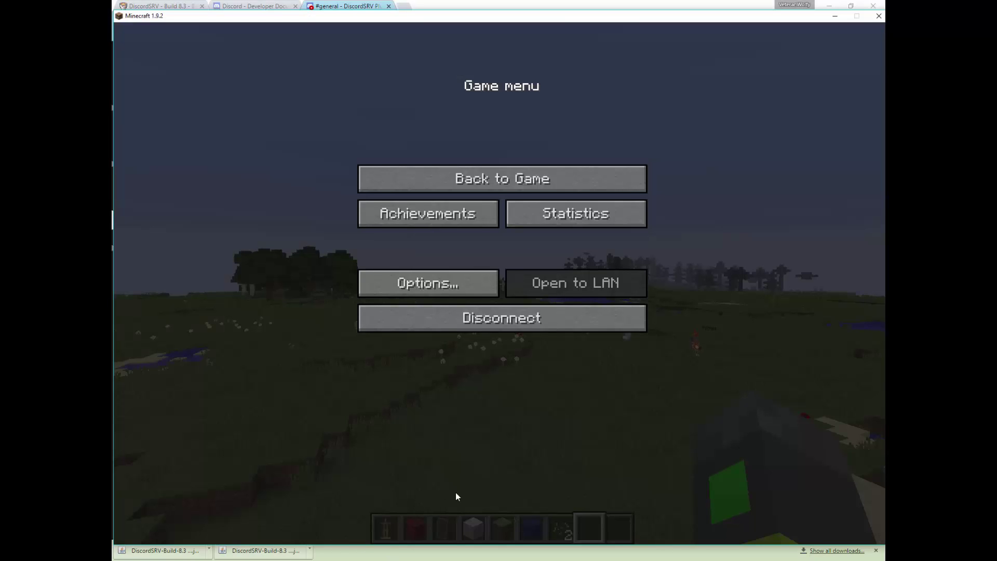
{"action": "left_click", "coordinate": [509, 179]}
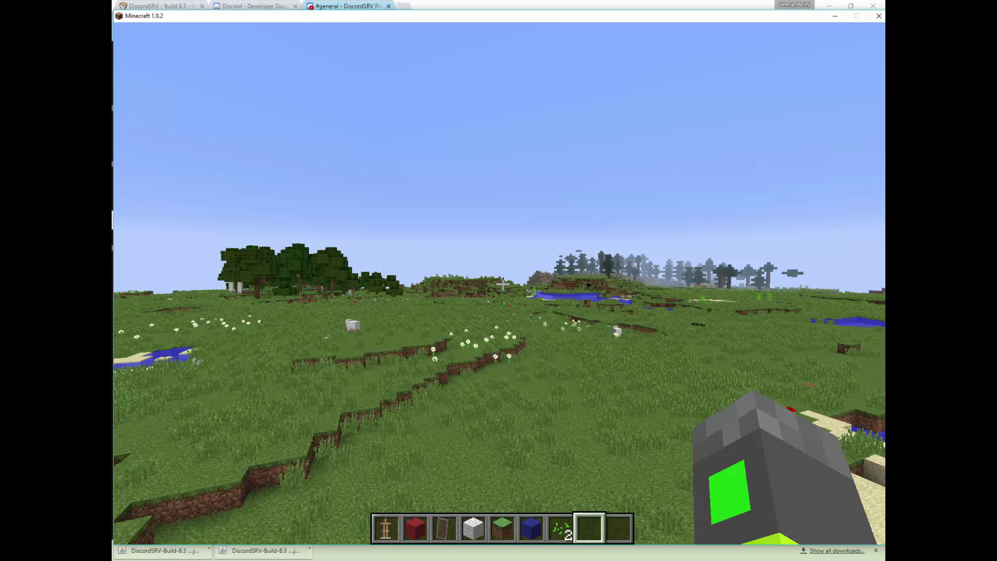
- Minimize the Minecraft and browser windows, and submit s in the server console before minimizing it too
{"action": "key", "text": "Escape"}
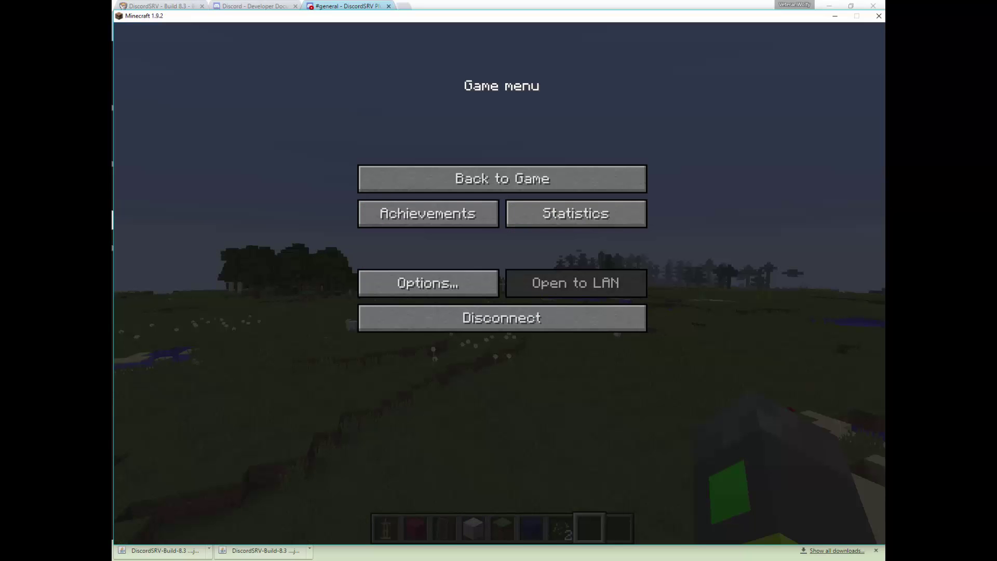
{"action": "left_click", "coordinate": [835, 17]}
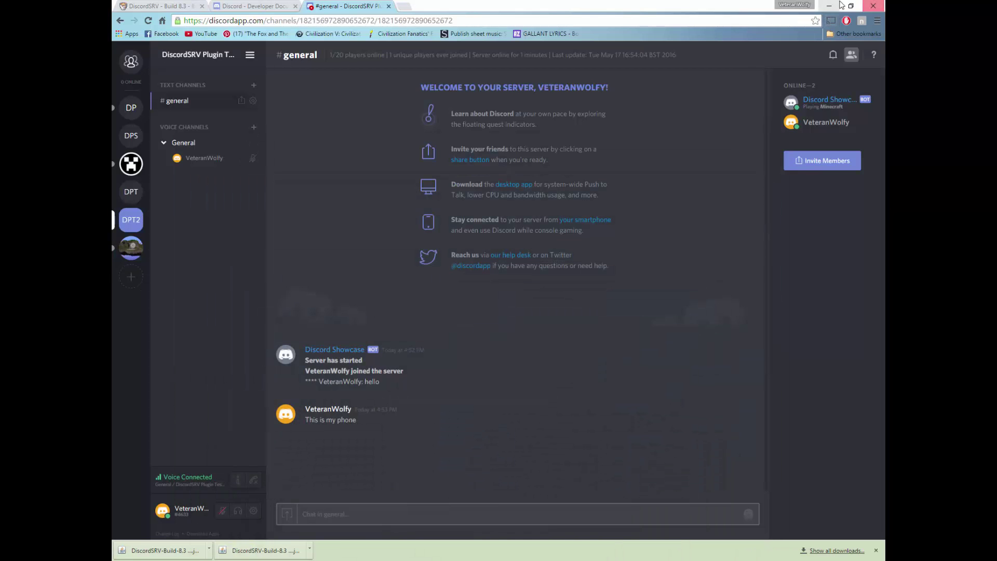
{"action": "left_click", "coordinate": [829, 6]}
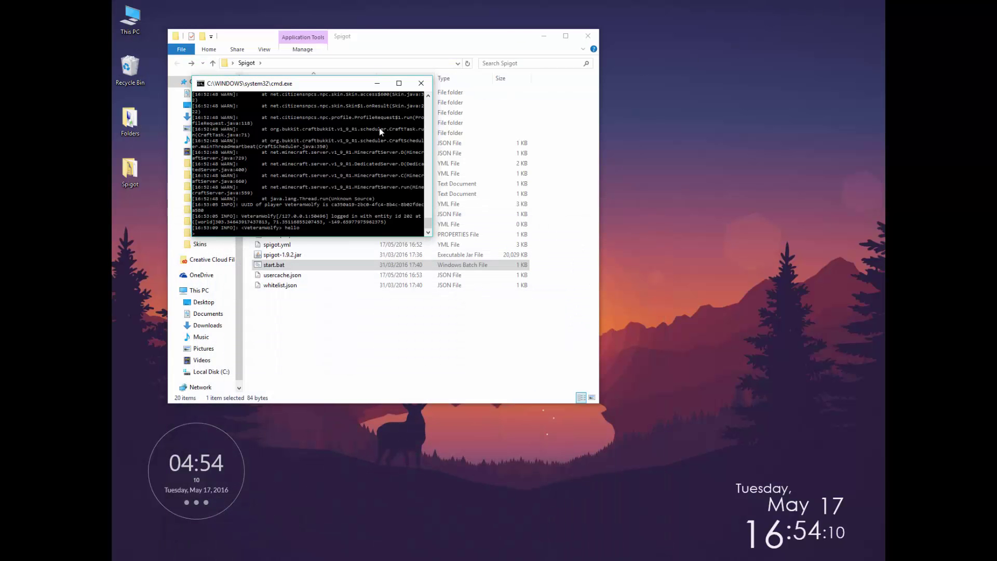
{"action": "type", "text": "s"}
{"action": "key", "text": "Return"}
{"action": "left_click", "coordinate": [381, 82]}
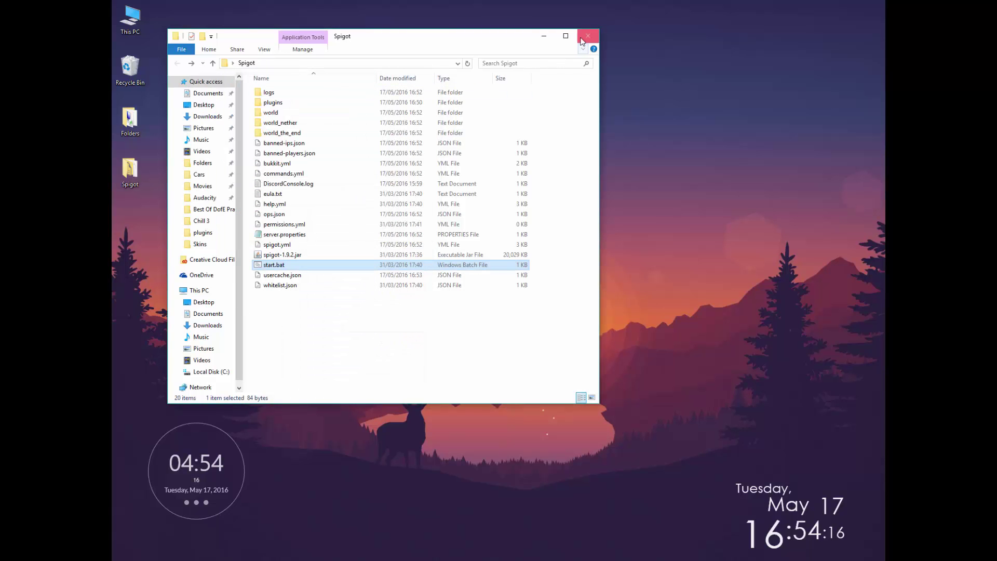
- Open config.yml from the DiscordSRV folder inside plugins in Notepad++ and maximize the editor window
{"action": "double_click", "coordinate": [294, 104]}
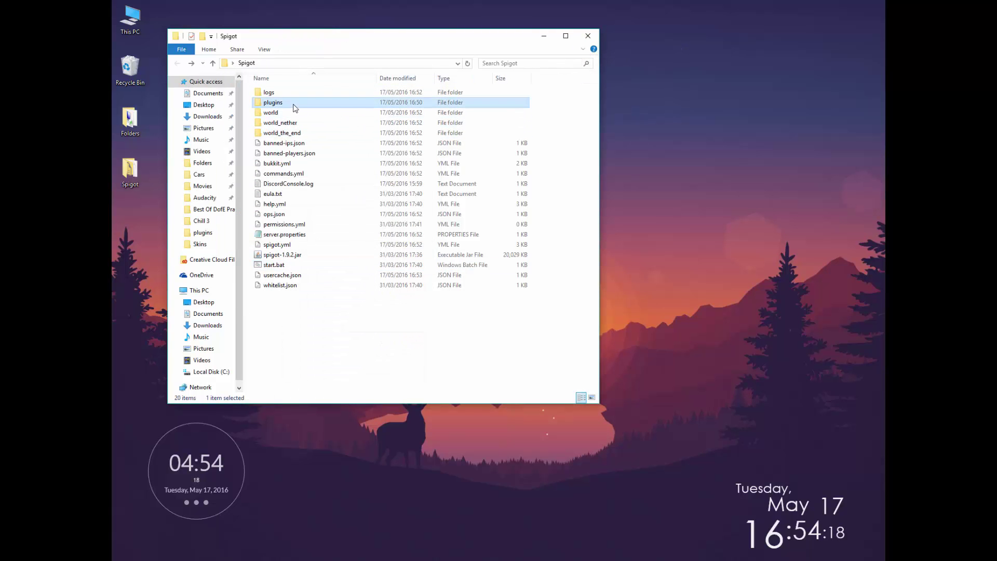
{"action": "double_click", "coordinate": [298, 104]}
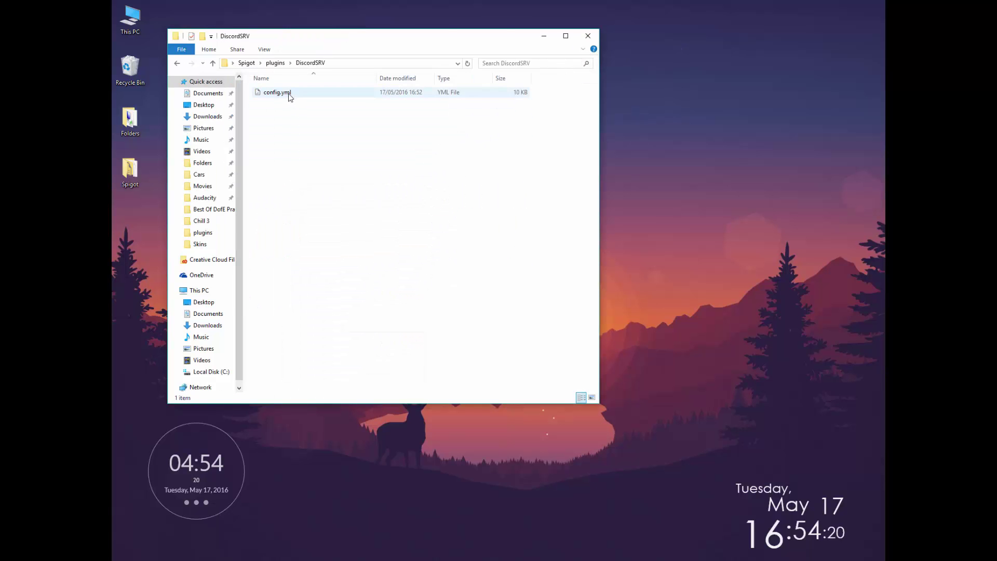
{"action": "right_click", "coordinate": [289, 94]}
{"action": "left_click", "coordinate": [314, 113]}
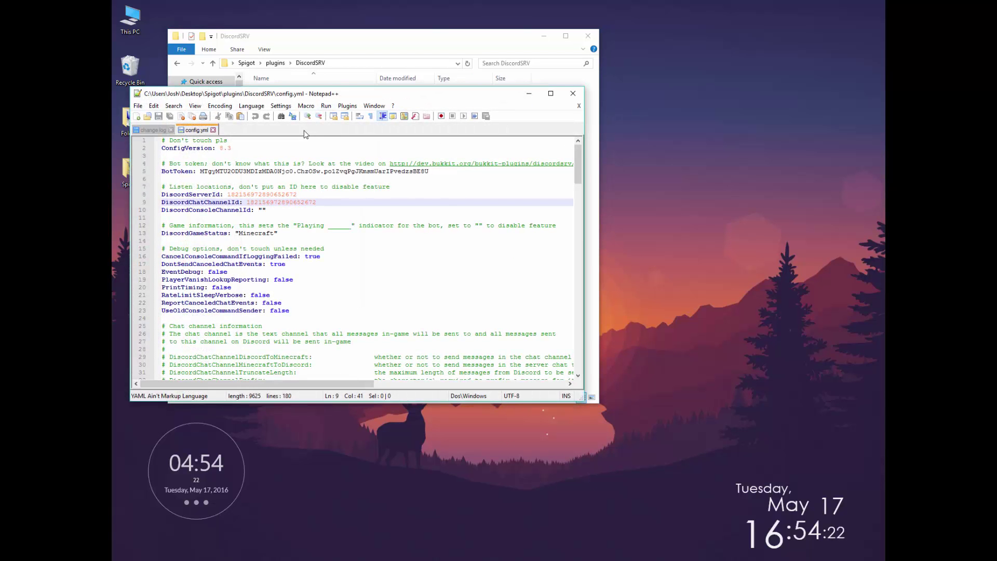
{"action": "left_click_drag", "start_coordinate": [386, 98], "coordinate": [425, 46]}
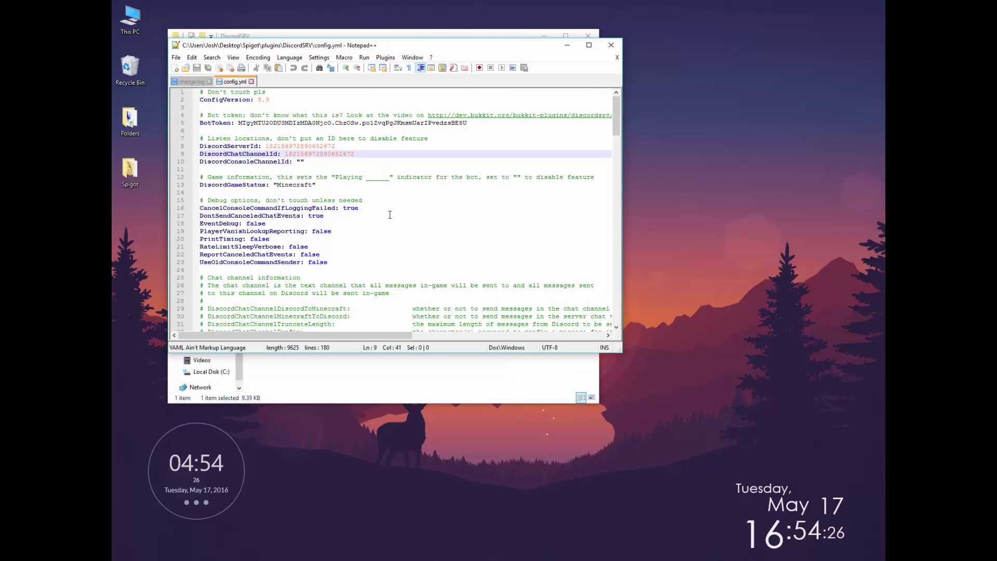
{"action": "left_click", "coordinate": [589, 45]}
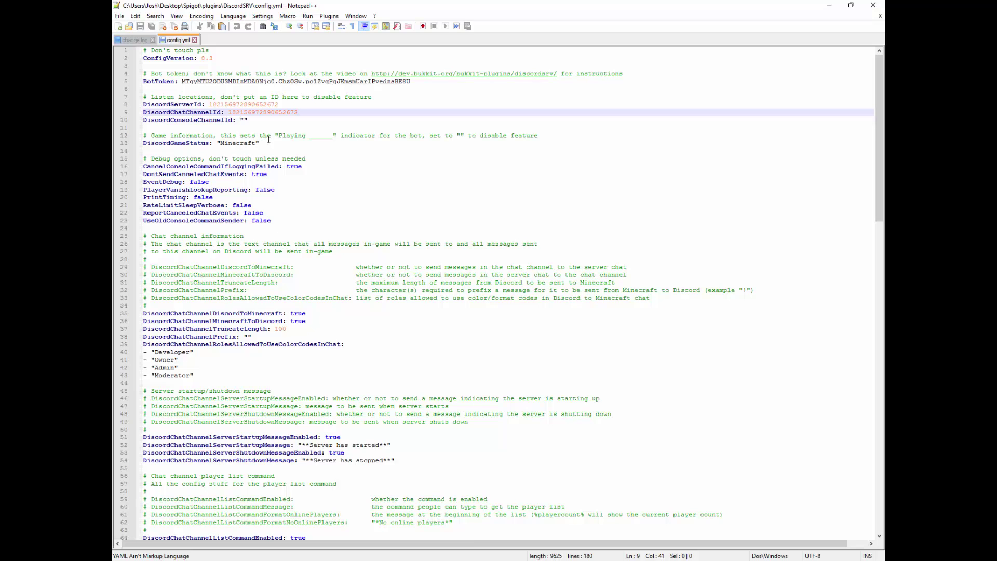
- Check the bot's game status in Discord's general channel, and return to config.yml to examine the DiscordChatChannelPrefix setting
{"action": "key", "text": "alt+Tab"}
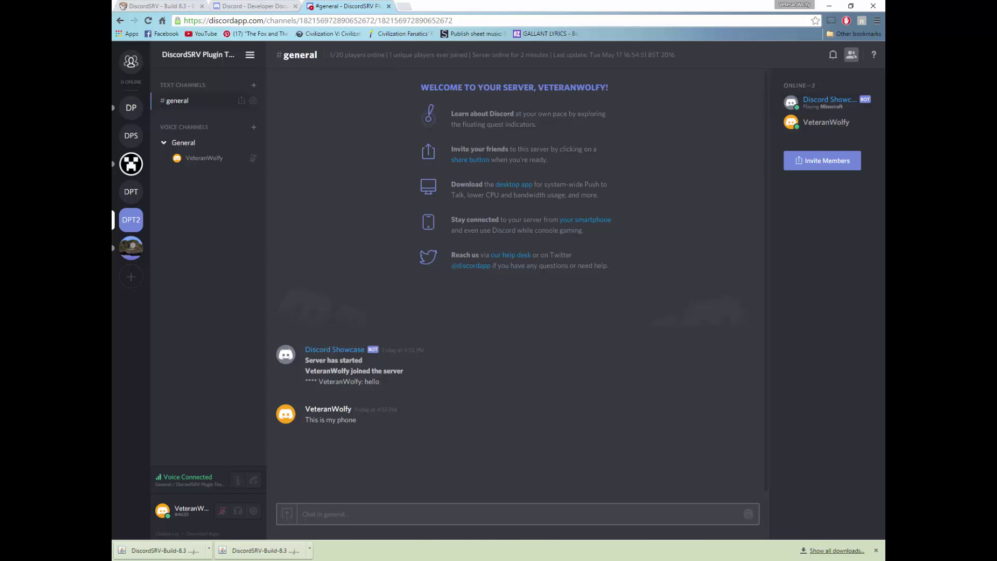
{"action": "key", "text": "alt+Tab"}
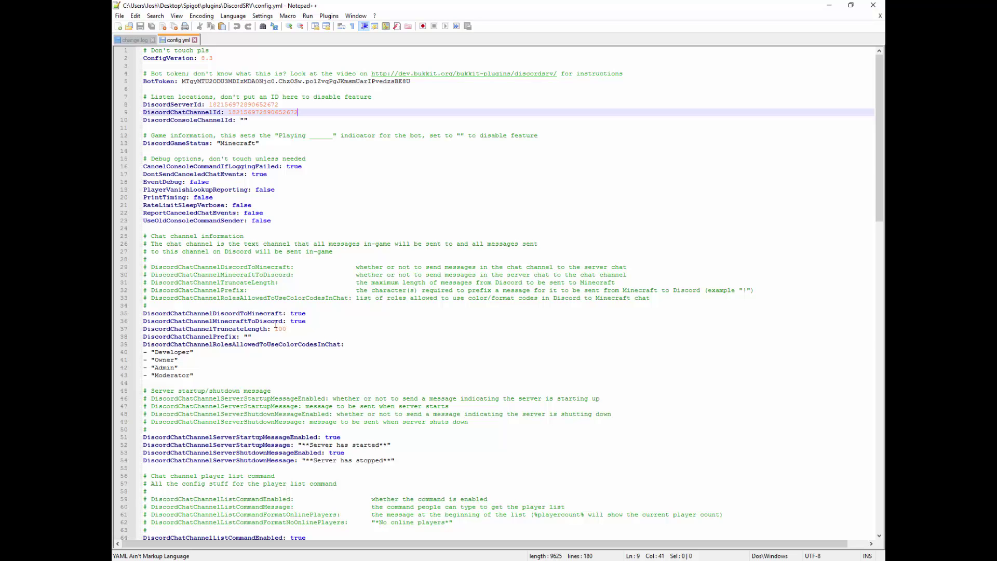
{"action": "left_click", "coordinate": [248, 337]}
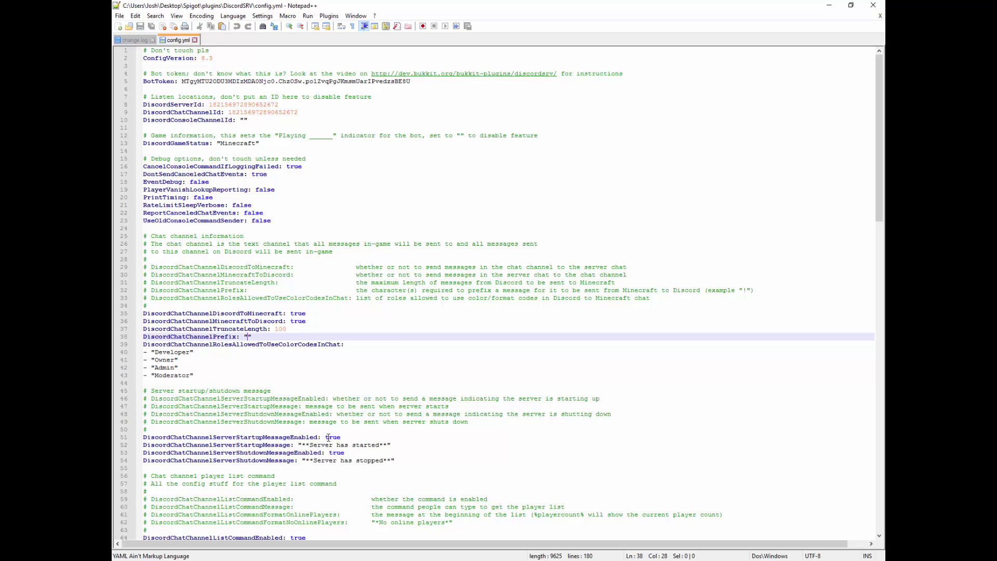
- Examine the server startup and shutdown message settings in config.yml
{"action": "left_click_drag", "start_coordinate": [299, 446], "coordinate": [380, 447]}
{"action": "left_click", "coordinate": [397, 460]}
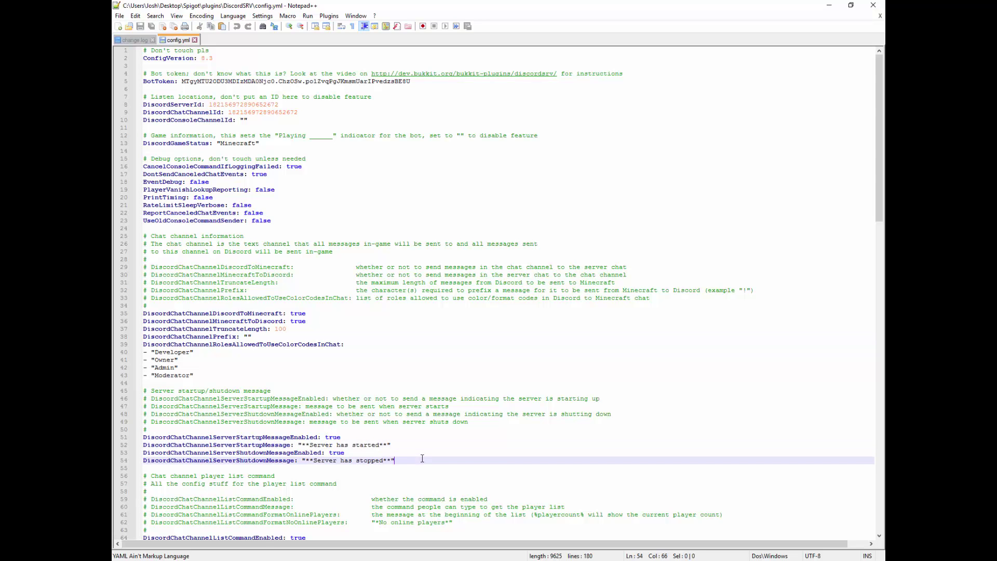
{"action": "left_click", "coordinate": [341, 437]}
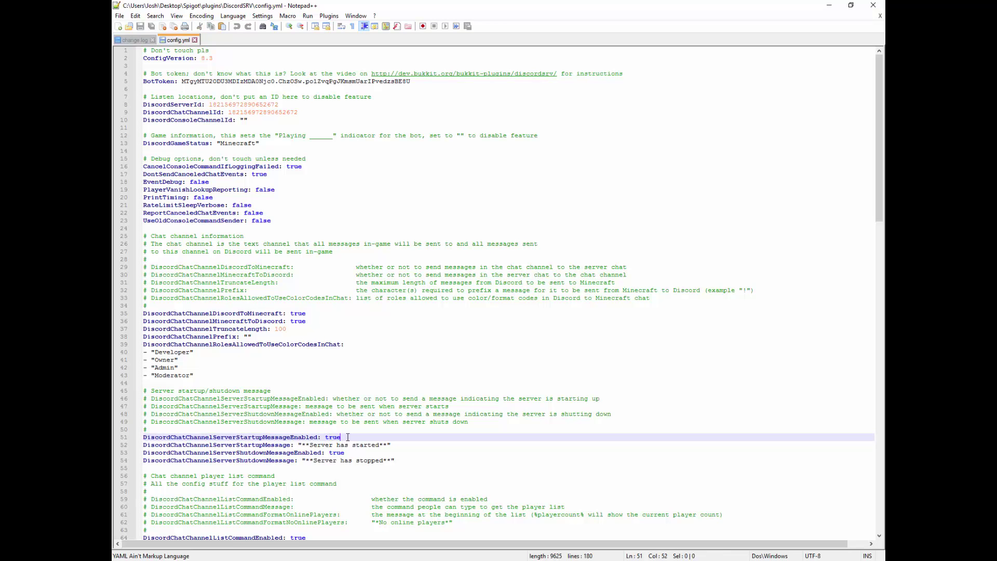
{"action": "left_click", "coordinate": [374, 467]}
- Review the player list command settings and the blocked and cut phrases for the chat channel
{"action": "scroll", "coordinate": [383, 433], "scroll_direction": "down", "scroll_amount": 4}
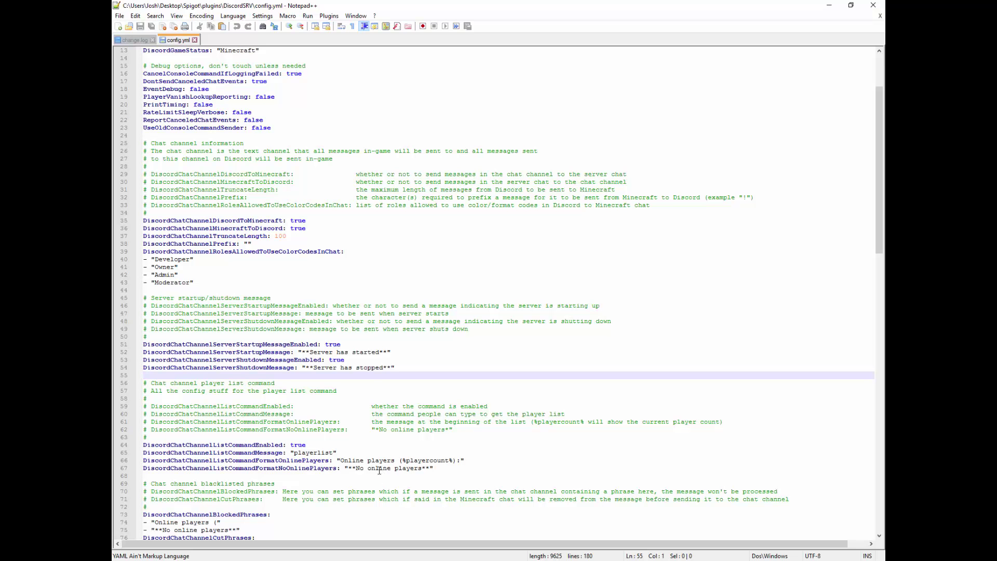
{"action": "scroll", "coordinate": [417, 465], "scroll_direction": "down", "scroll_amount": 2}
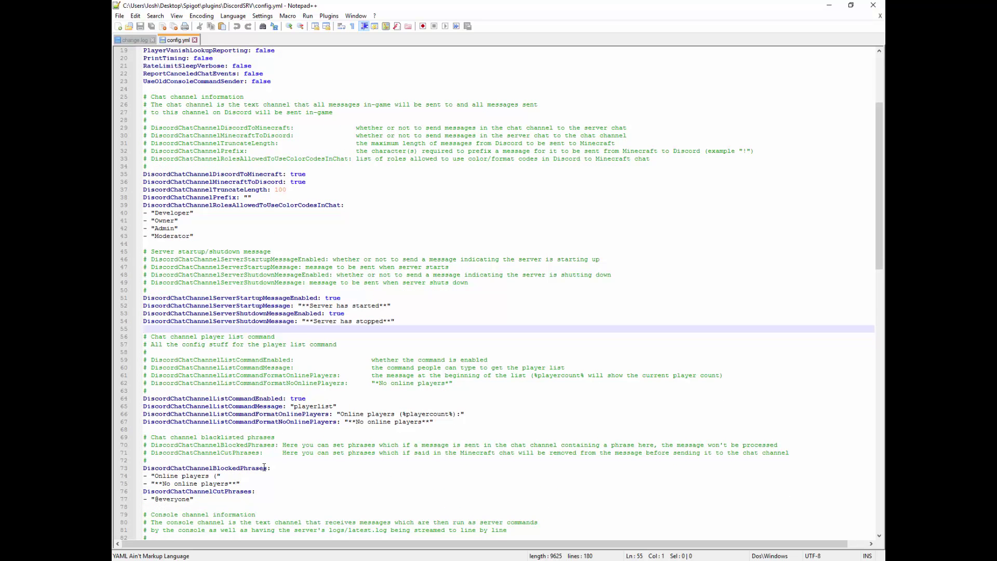
{"action": "scroll", "coordinate": [264, 467], "scroll_direction": "down", "scroll_amount": 2}
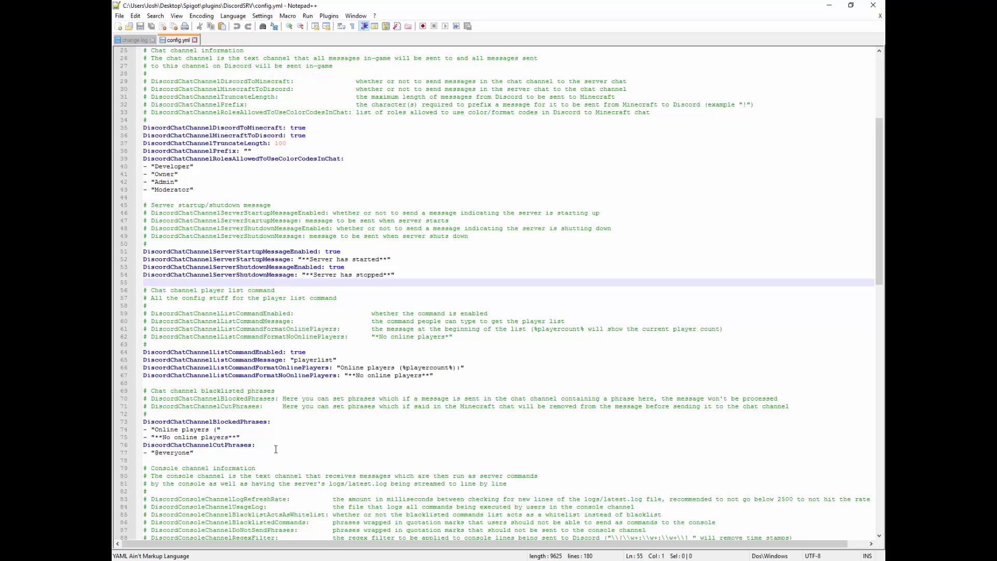
- Review the console channel settings, including the log refresh rate, blacklisted commands and regex options
{"action": "scroll", "coordinate": [334, 411], "scroll_direction": "down", "scroll_amount": 6}
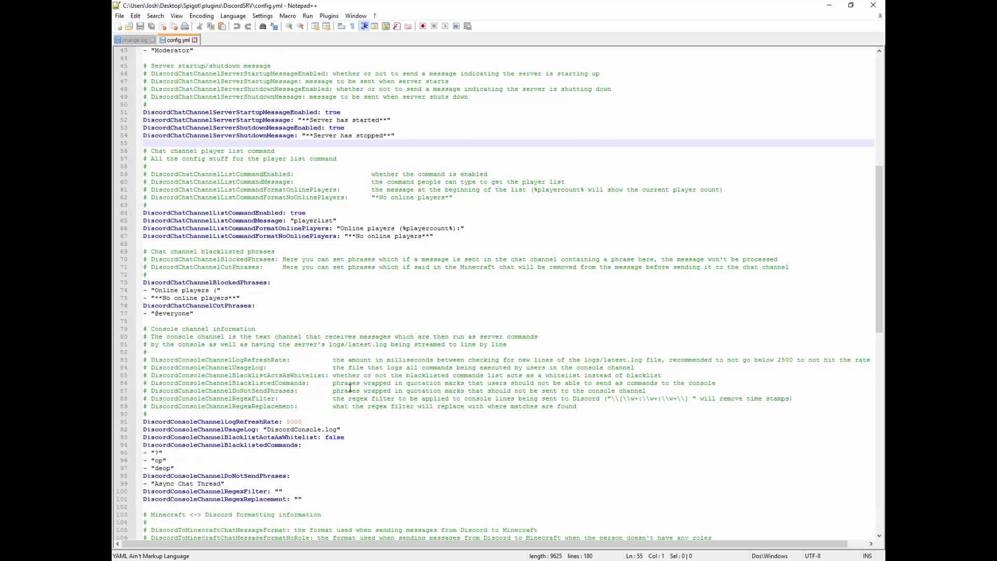
{"action": "scroll", "coordinate": [319, 322], "scroll_direction": "down", "scroll_amount": 2}
{"action": "scroll", "coordinate": [320, 306], "scroll_direction": "down", "scroll_amount": 3}
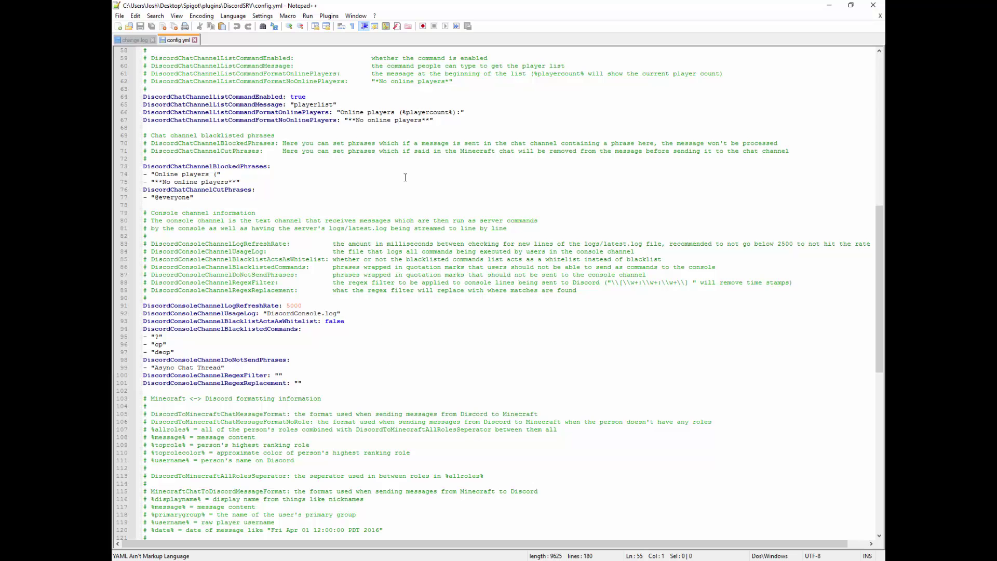
{"action": "left_click", "coordinate": [429, 266]}
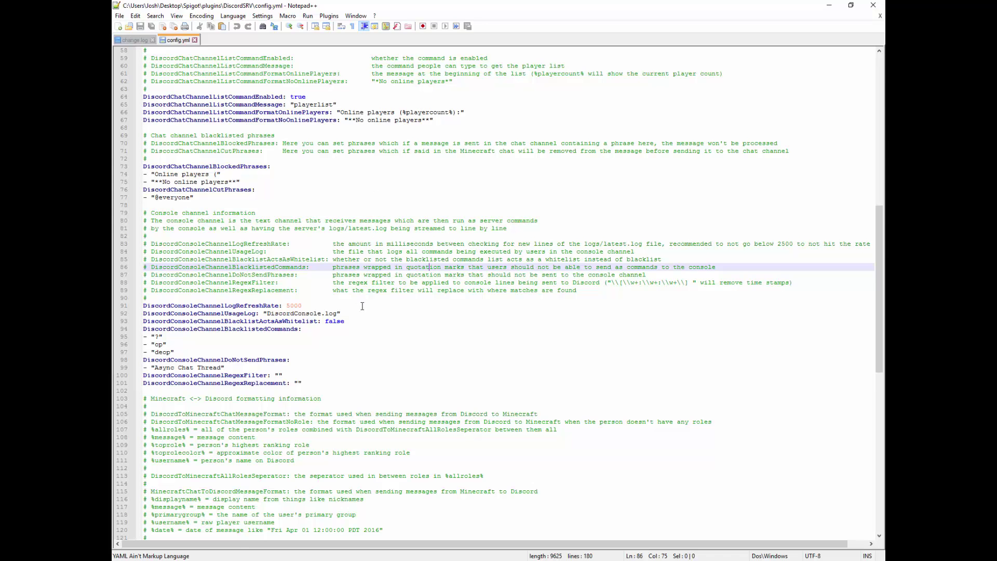
{"action": "scroll", "coordinate": [356, 312], "scroll_direction": "down", "scroll_amount": 1}
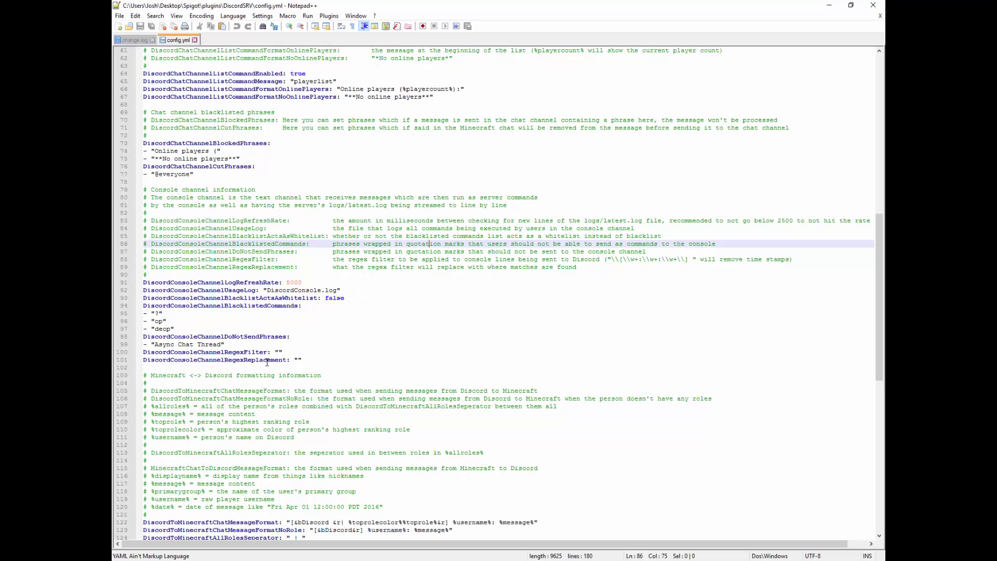
{"action": "scroll", "coordinate": [288, 340], "scroll_direction": "down", "scroll_amount": 3}
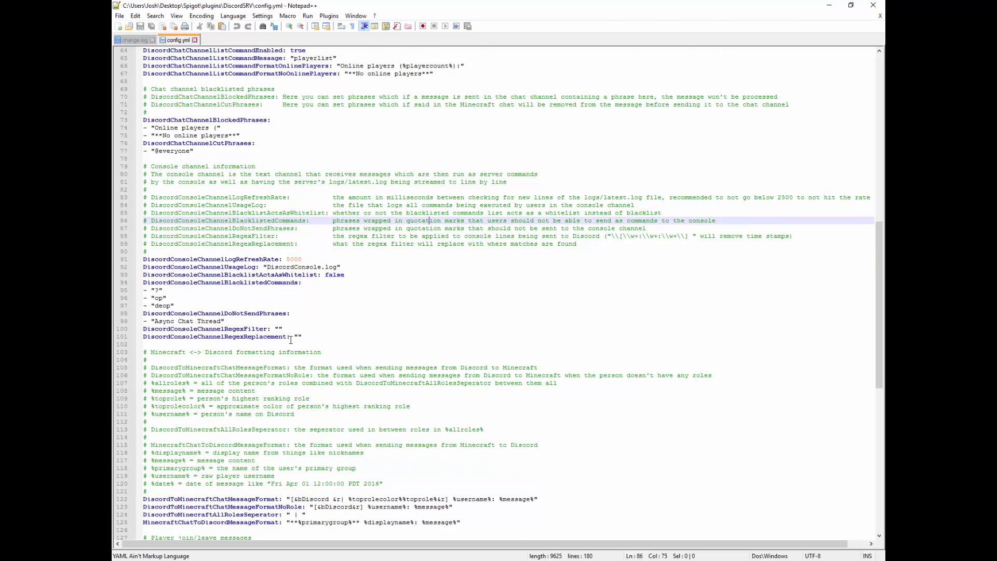
- Examine the Minecraft and Discord message formatting section, including its role and username placeholders
{"action": "scroll", "coordinate": [291, 340], "scroll_direction": "down", "scroll_amount": 5}
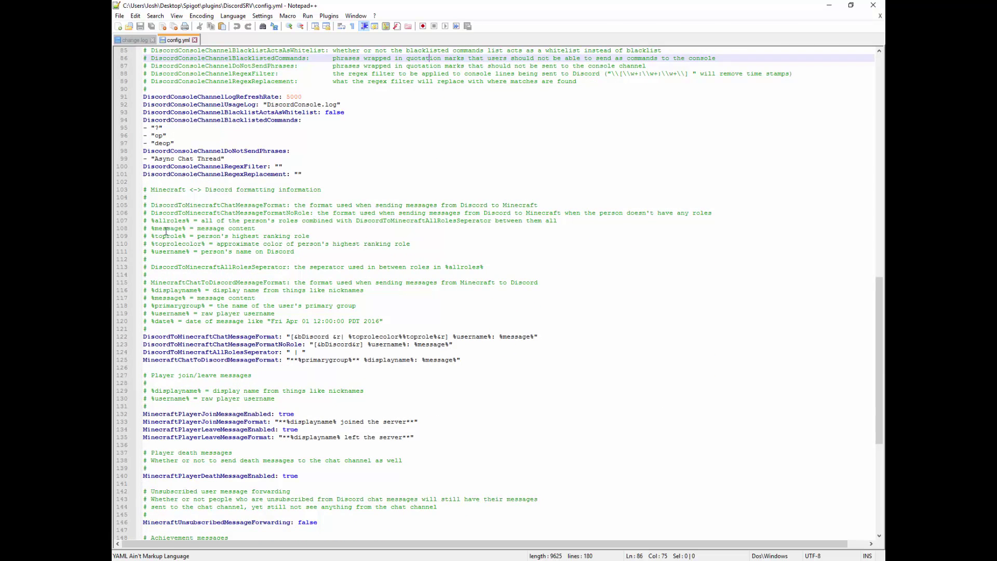
{"action": "left_click_drag", "start_coordinate": [159, 222], "coordinate": [213, 251]}
{"action": "left_click", "coordinate": [186, 244]}
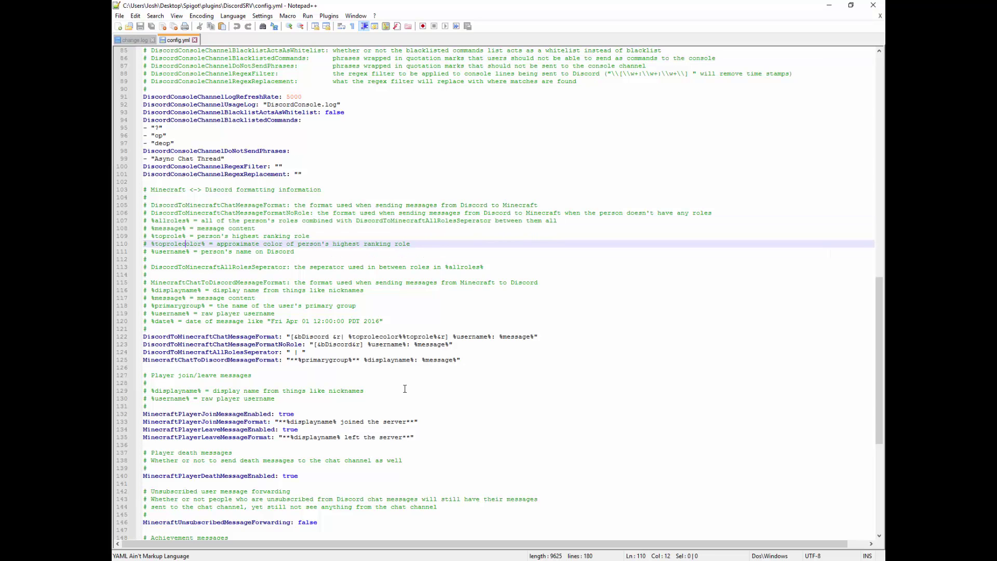
{"action": "left_click", "coordinate": [363, 329]}
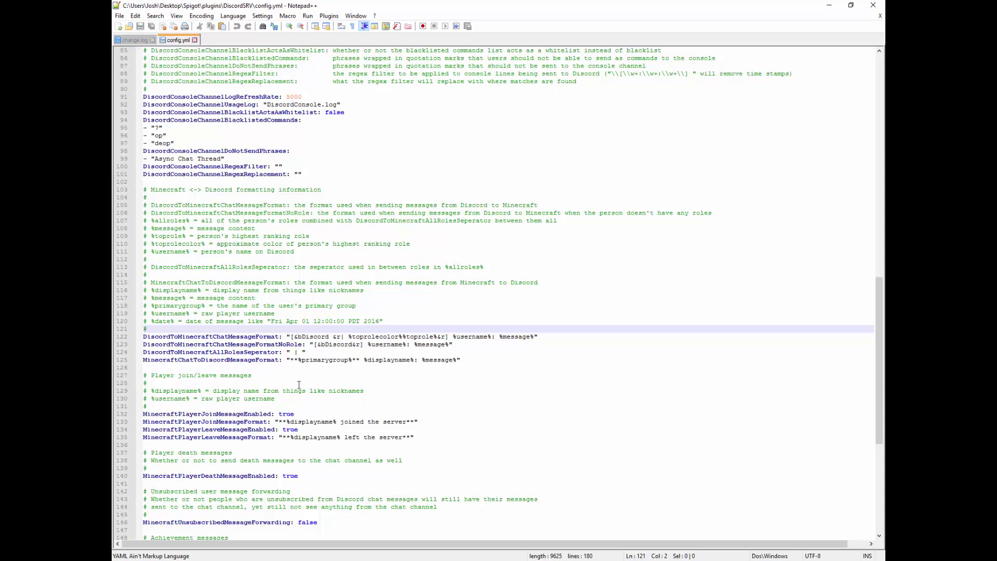
- Review the remaining config.yml settings, from player join and leave messages through achievements to the channel topic updater
{"action": "scroll", "coordinate": [295, 281], "scroll_direction": "down", "scroll_amount": 6}
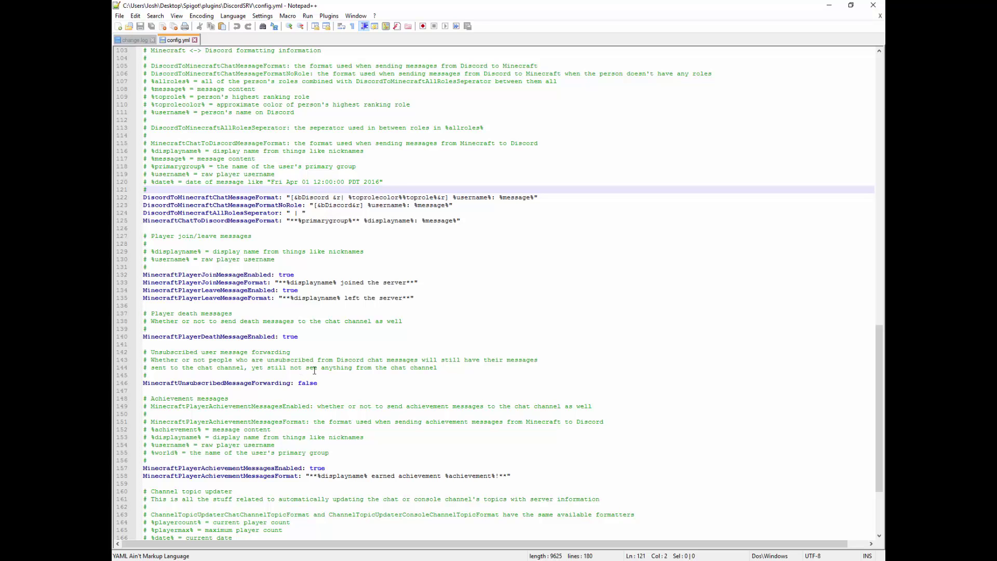
{"action": "scroll", "coordinate": [315, 317], "scroll_direction": "down", "scroll_amount": 1}
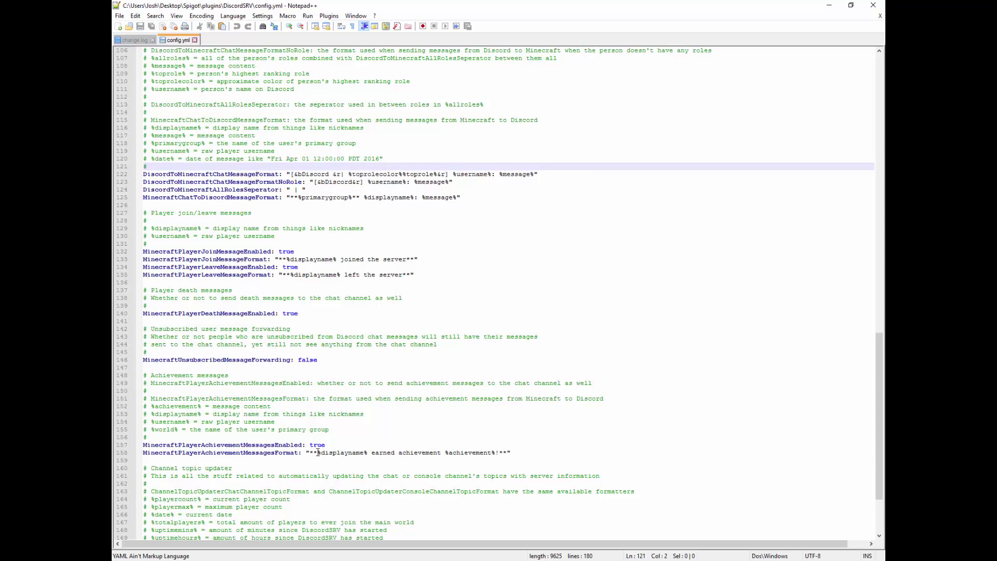
{"action": "scroll", "coordinate": [316, 447], "scroll_direction": "down", "scroll_amount": 2}
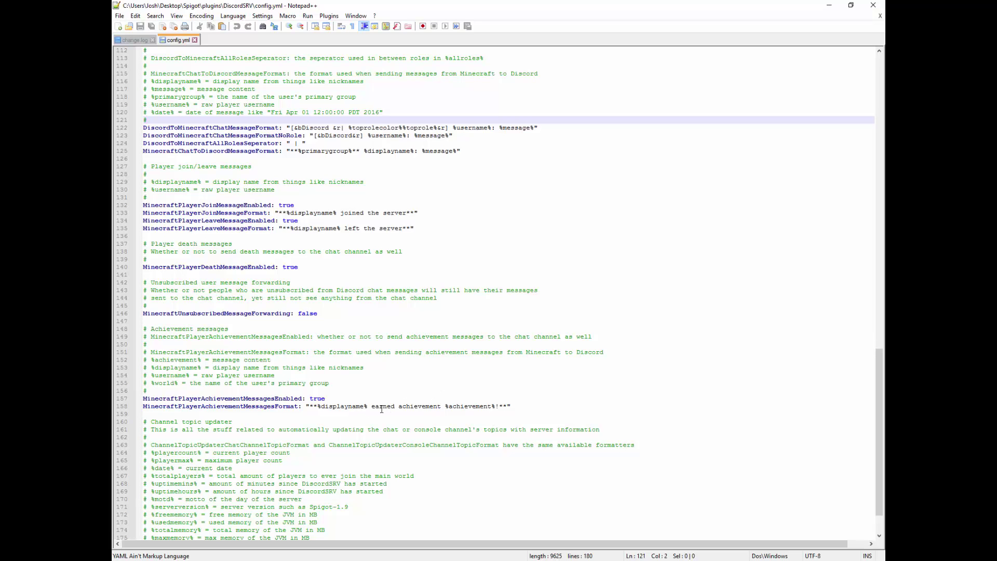
{"action": "scroll", "coordinate": [292, 426], "scroll_direction": "down", "scroll_amount": 2}
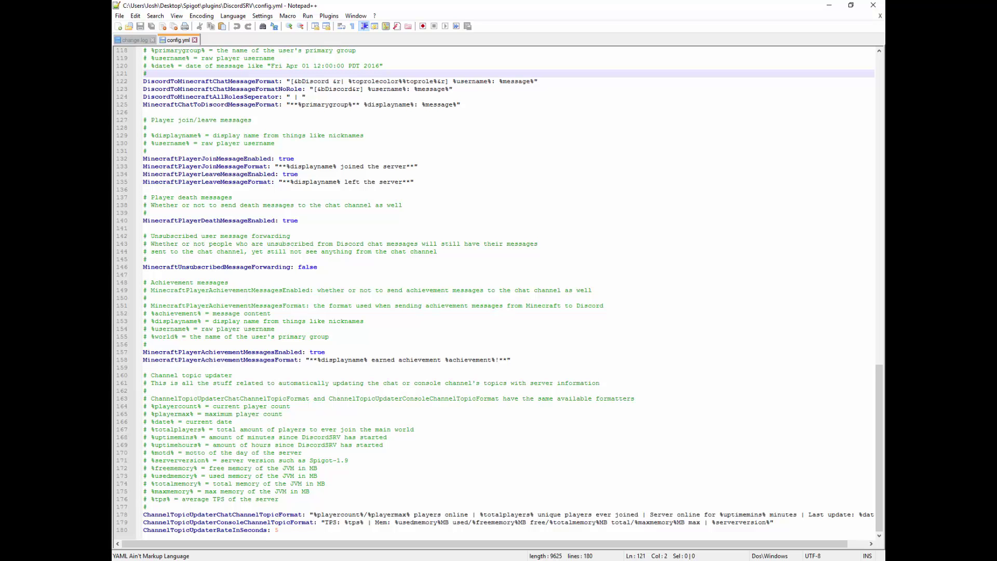
- Switch to Minecraft and resume the game
{"action": "key", "text": "alt+Tab"}
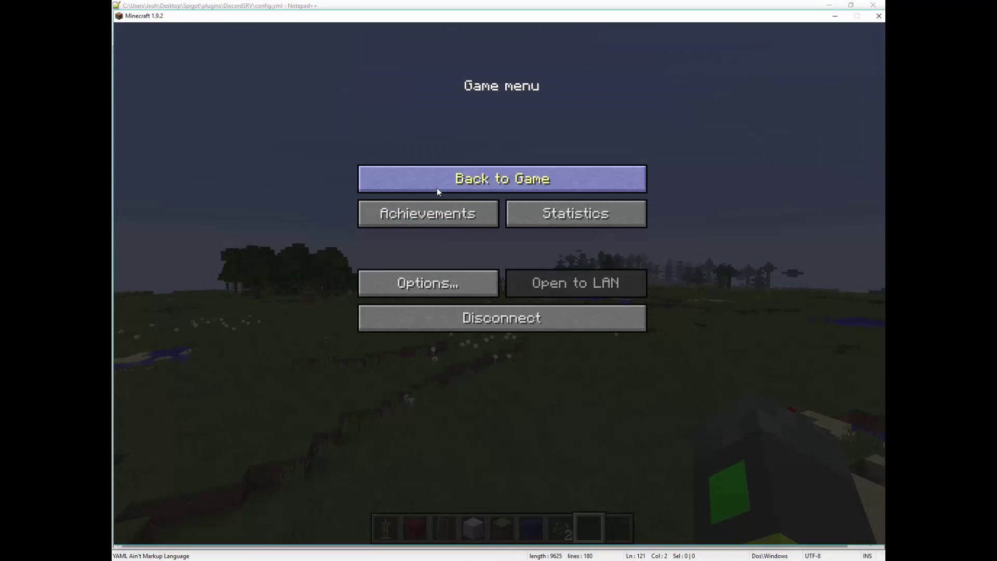
{"action": "left_click", "coordinate": [438, 188]}
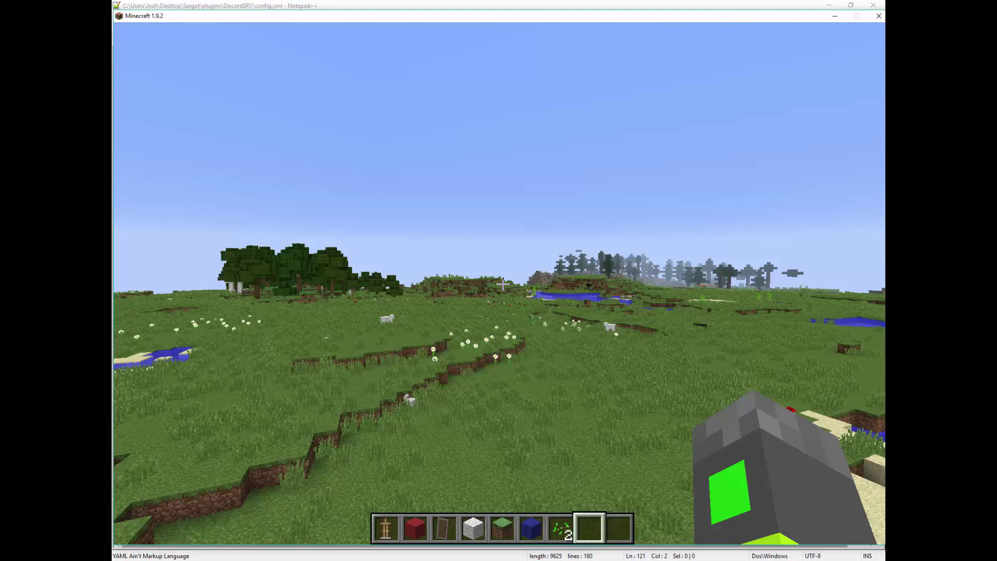